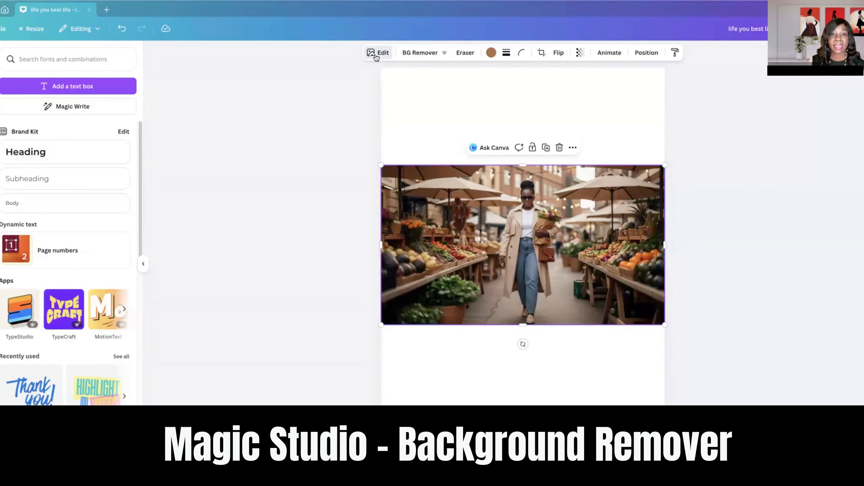
Remove the background from the market photo and enlarge the cut-out of the woman to fill the page
{"action": "left_click", "coordinate": [376, 57]}
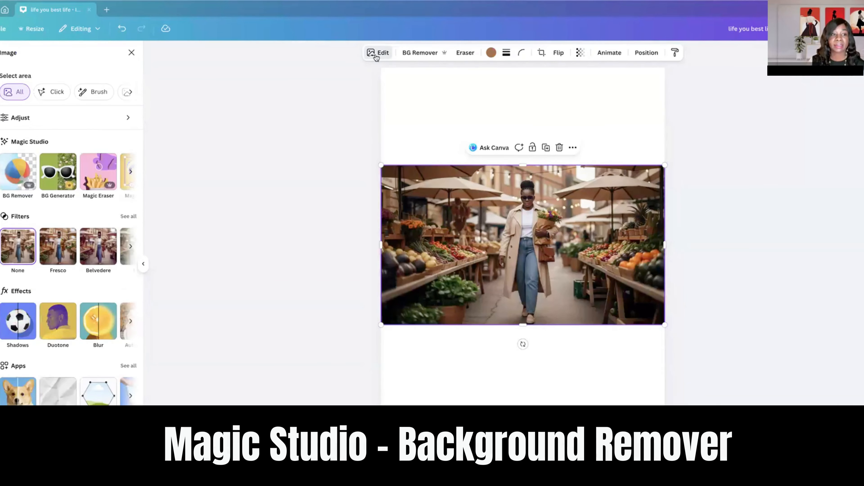
{"action": "left_click", "coordinate": [15, 180]}
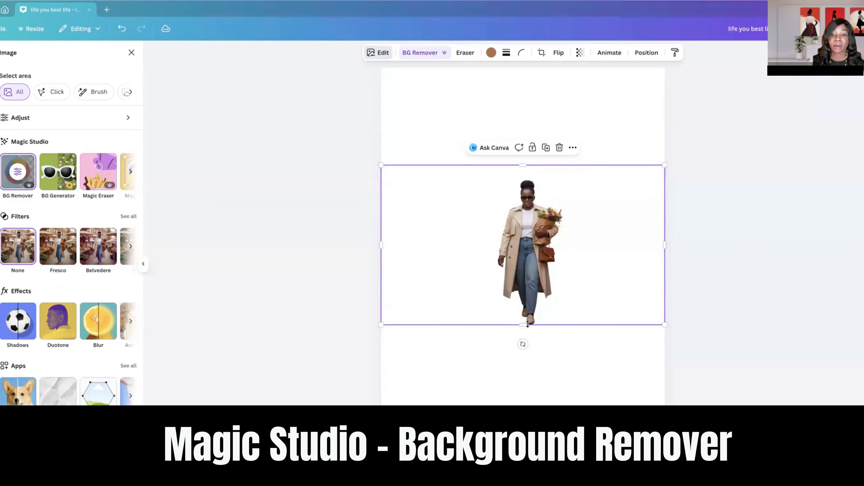
{"action": "left_click_drag", "start_coordinate": [527, 324], "coordinate": [530, 402]}
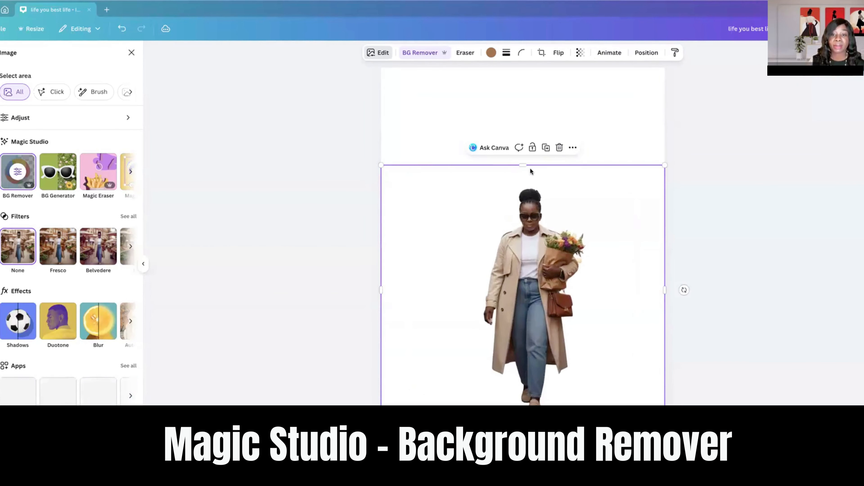
{"action": "left_click_drag", "start_coordinate": [523, 165], "coordinate": [524, 70]}
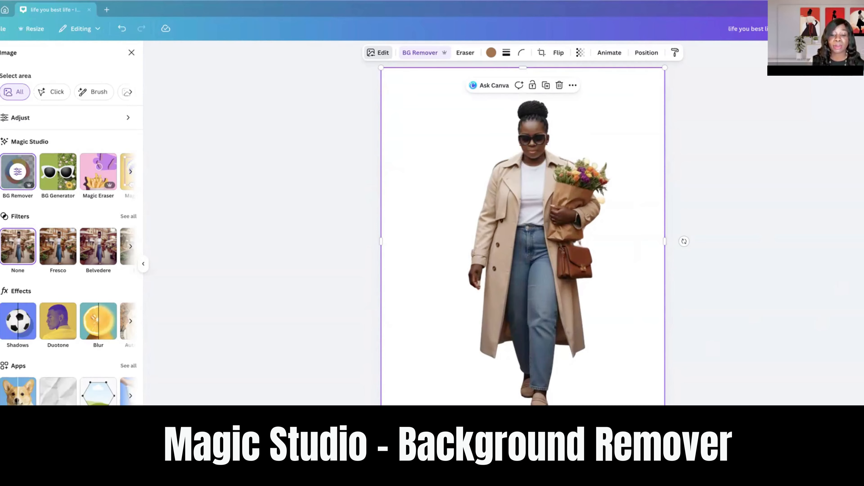
{"action": "left_click_drag", "start_coordinate": [523, 415], "coordinate": [523, 422]}
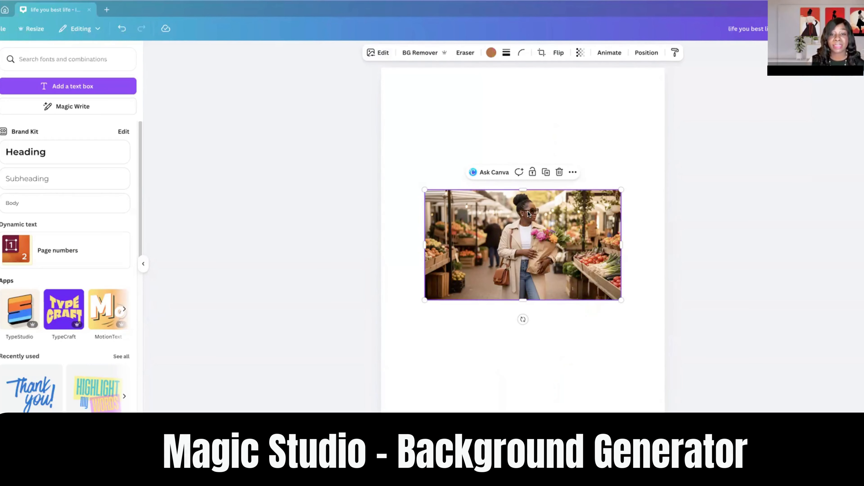
Start a Background Generator description for the second market photo with "inside of a large brightly lit grocery store"
{"action": "left_click", "coordinate": [375, 58]}
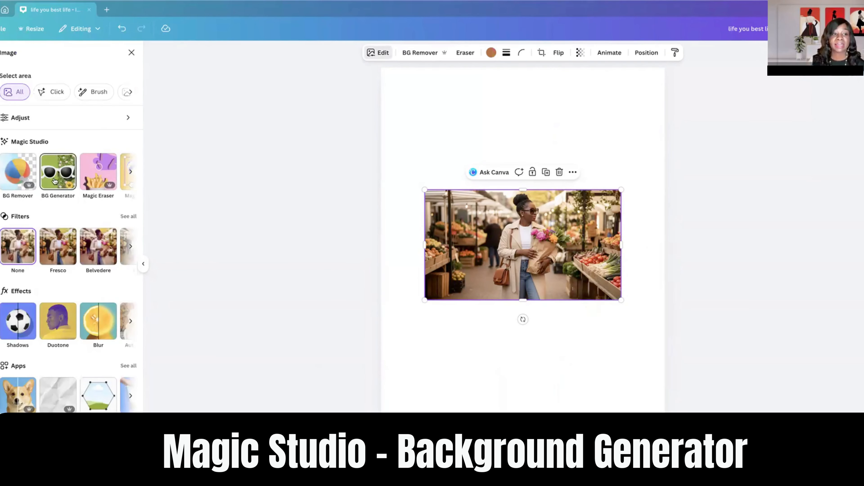
{"action": "left_click", "coordinate": [55, 178]}
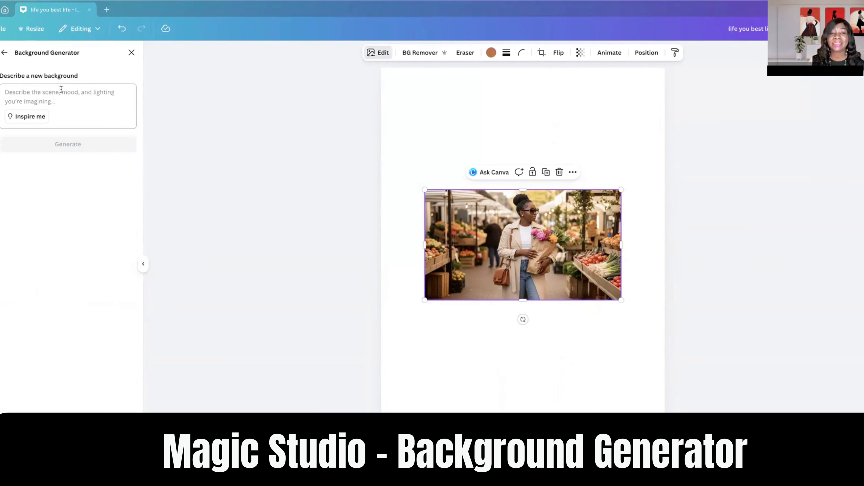
{"action": "left_click", "coordinate": [92, 98]}
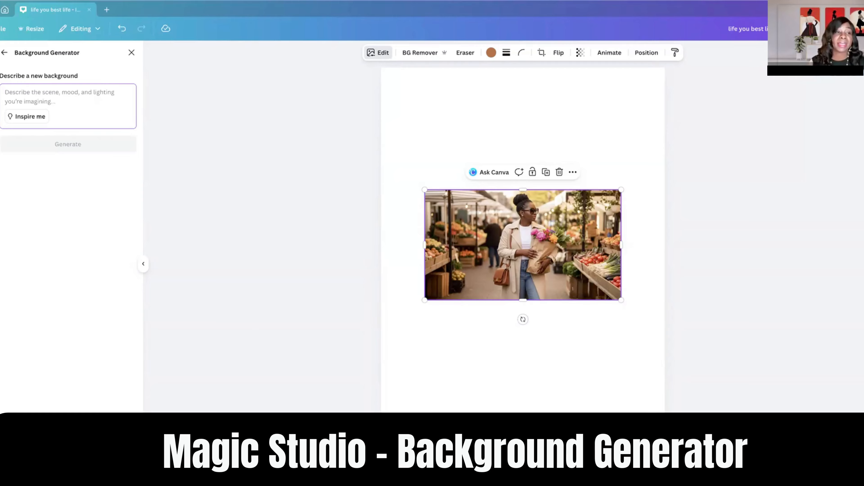
{"action": "type", "text": "inside a"}
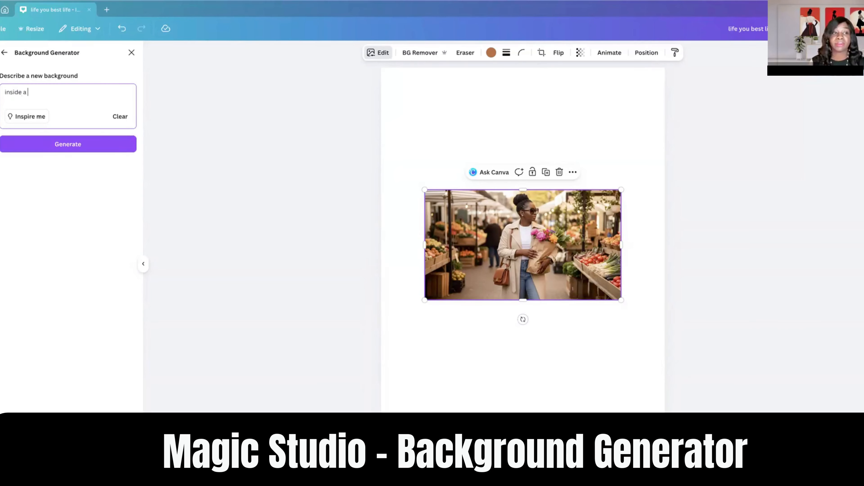
{"action": "key", "text": "BackSpace"}
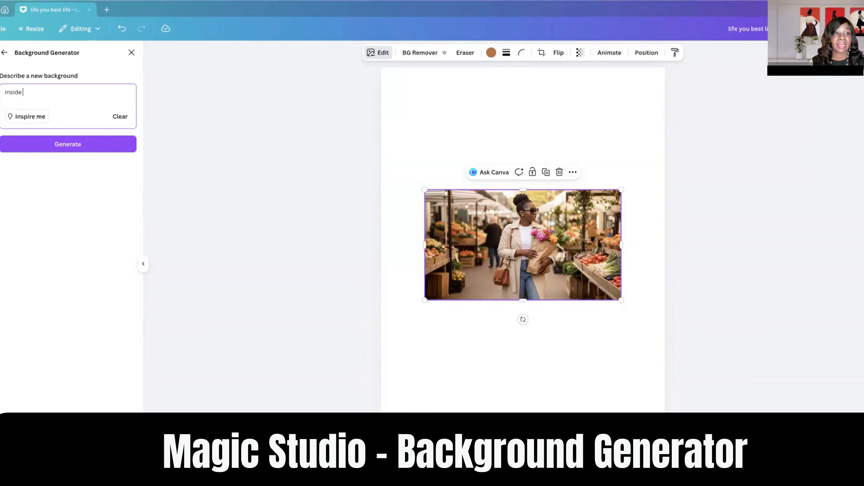
{"action": "type", "text": "of a lar"}
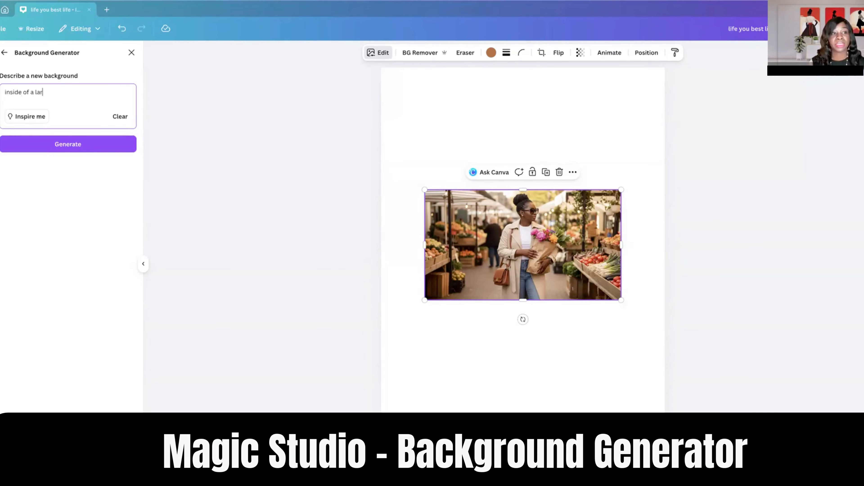
{"action": "type", "text": "ge brigh"}
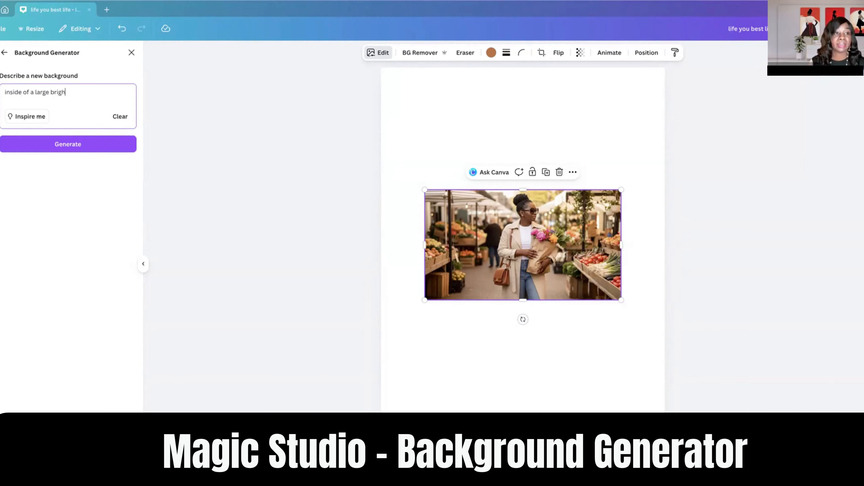
{"action": "type", "text": "ly lit grocery"}
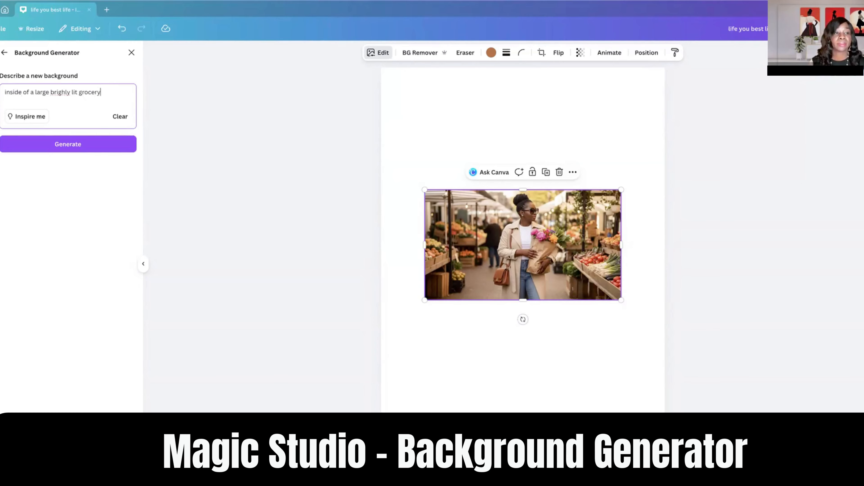
{"action": "left_click", "coordinate": [64, 92]}
{"action": "type", "text": "t"}
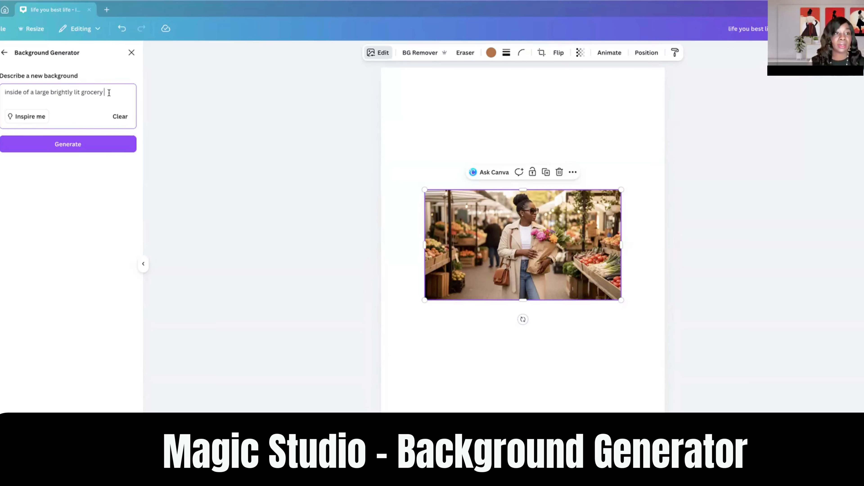
{"action": "type", "text": "store "}
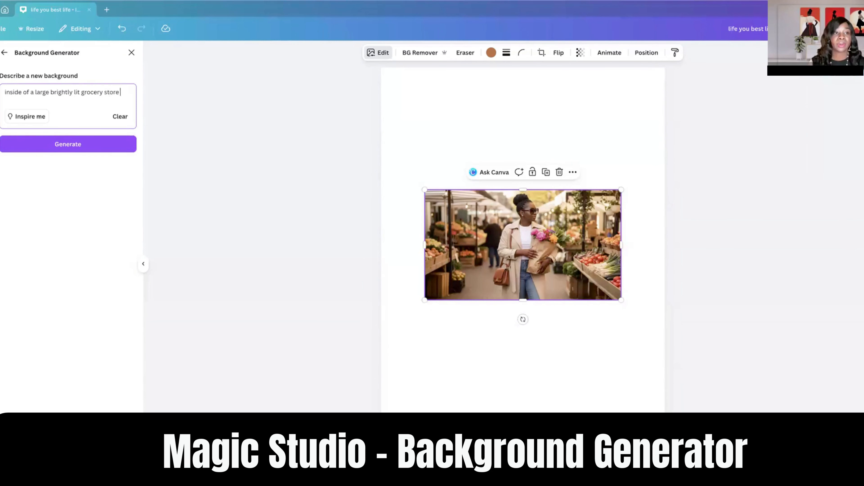
Extend the background description with "in the fruits and vegetable isle."
{"action": "type", "text": "with"}
{"action": "key", "text": "BackSpace"}
{"action": "key", "text": "BackSpace"}
{"action": "key", "text": "BackSpace"}
{"action": "key", "text": "BackSpace"}
{"action": "type", "text": "in t"}
{"action": "type", "text": "he fru"}
{"action": "type", "text": "its and ve"}
{"action": "type", "text": "ge"}
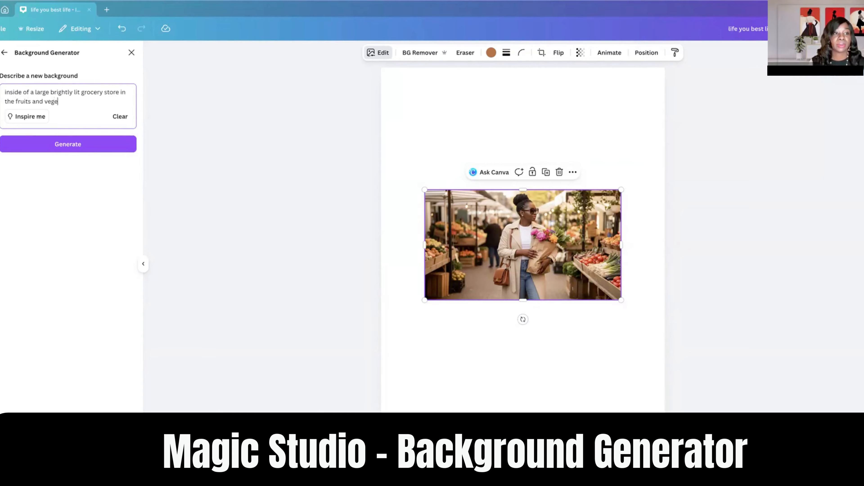
{"action": "type", "text": "table isla"}
{"action": "key", "text": "BackSpace"}
{"action": "type", "text": "e, "}
{"action": "type", "text": "."}
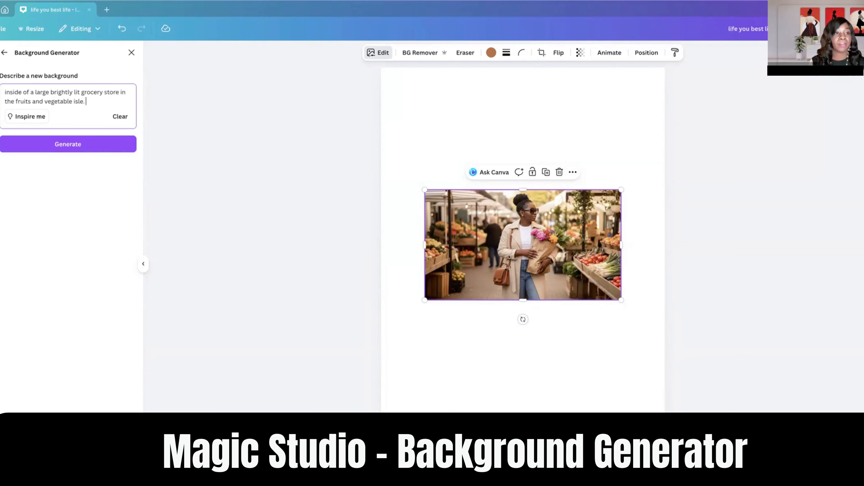
Finish the background description with "Large, bright, airy scenery." and generate the new backgrounds
{"action": "type", "text": " Large, bright, airy scen"}
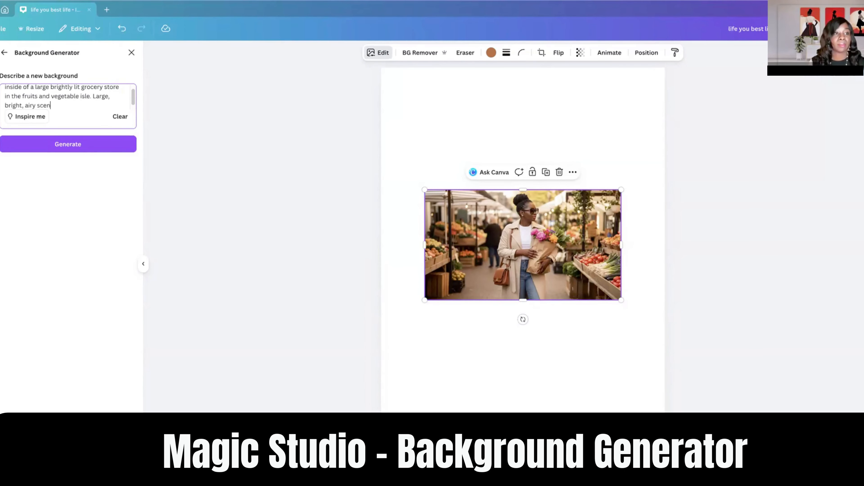
{"action": "type", "text": "erary."}
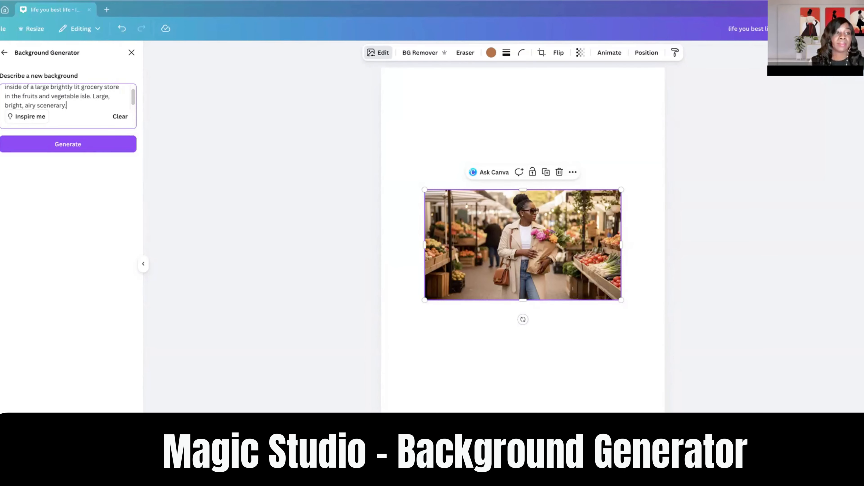
{"action": "scroll", "coordinate": [66, 102], "scroll_direction": "up", "scroll_amount": 1}
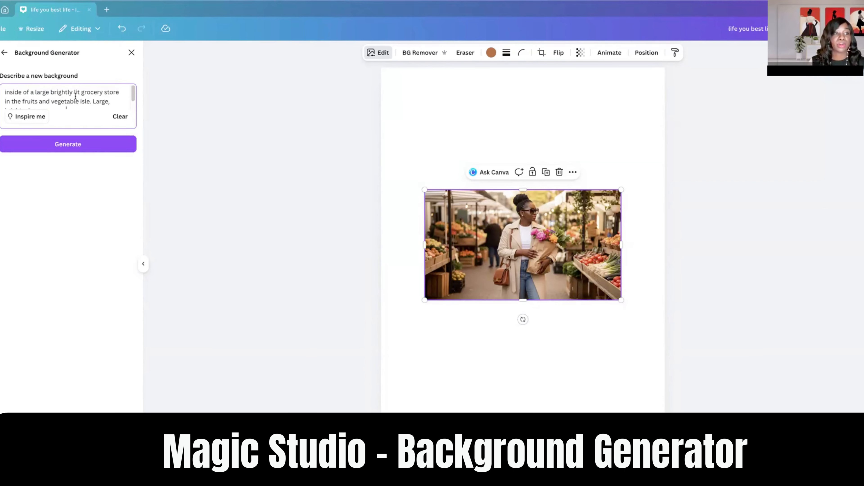
{"action": "scroll", "coordinate": [84, 106], "scroll_direction": "down", "scroll_amount": 1}
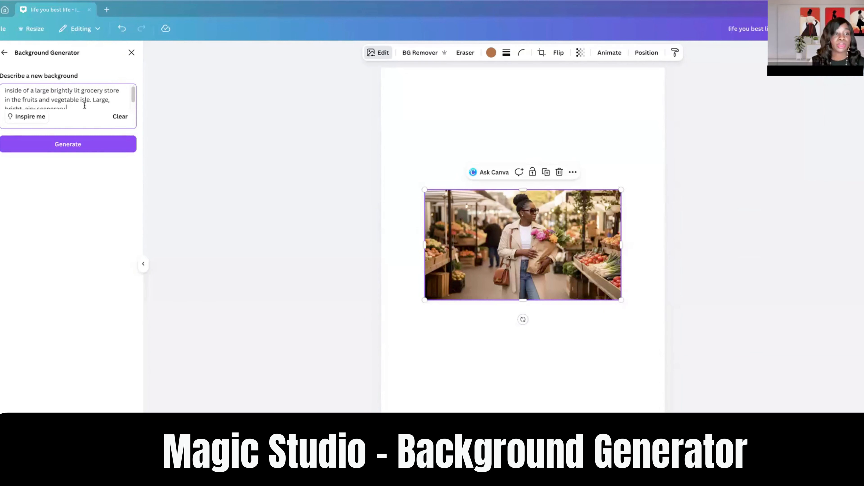
{"action": "scroll", "coordinate": [99, 106], "scroll_direction": "down", "scroll_amount": 1}
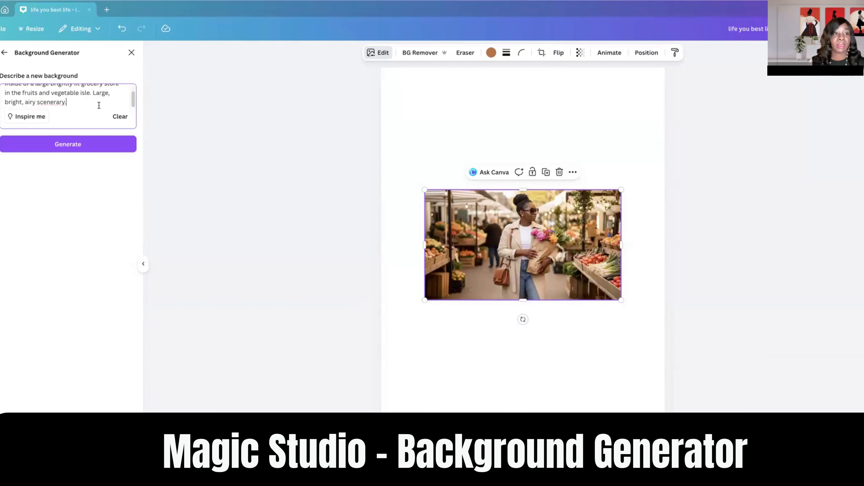
{"action": "left_click", "coordinate": [59, 100]}
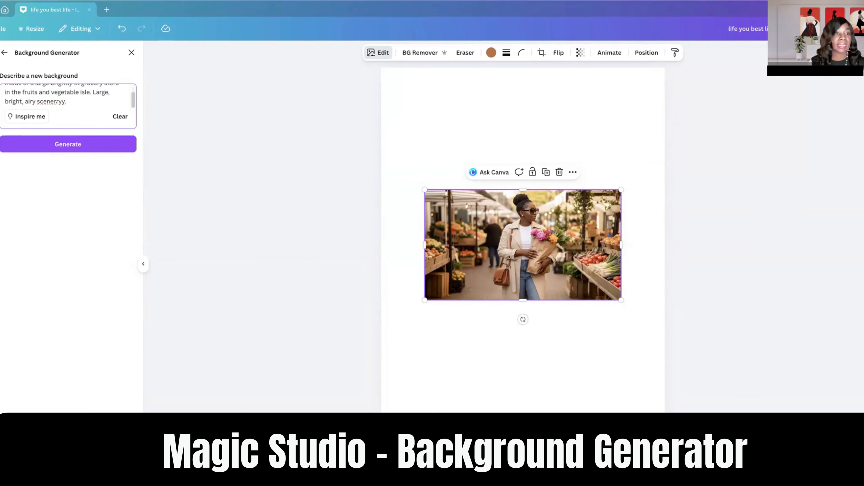
{"action": "key", "text": "BackSpace"}
{"action": "key", "text": "BackSpace"}
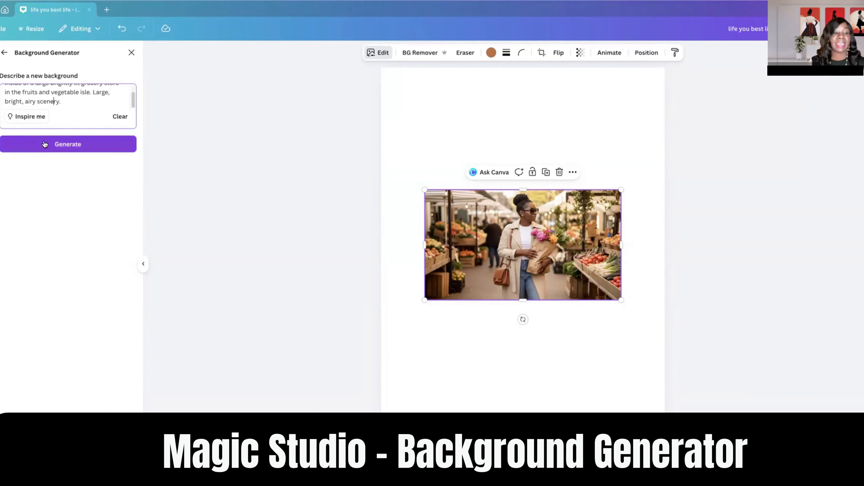
{"action": "left_click", "coordinate": [64, 146]}
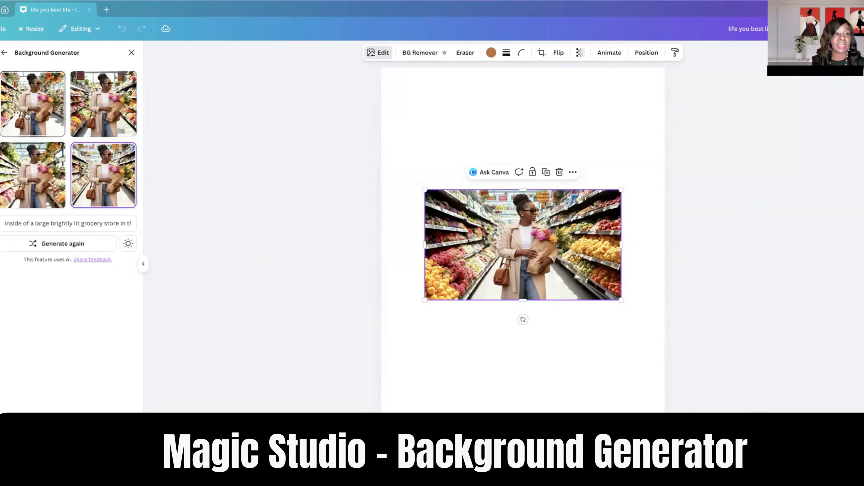
Compare the generated grocery store backgrounds, keep the third variant, and enlarge the photo to the full page width
{"action": "left_click", "coordinate": [44, 109]}
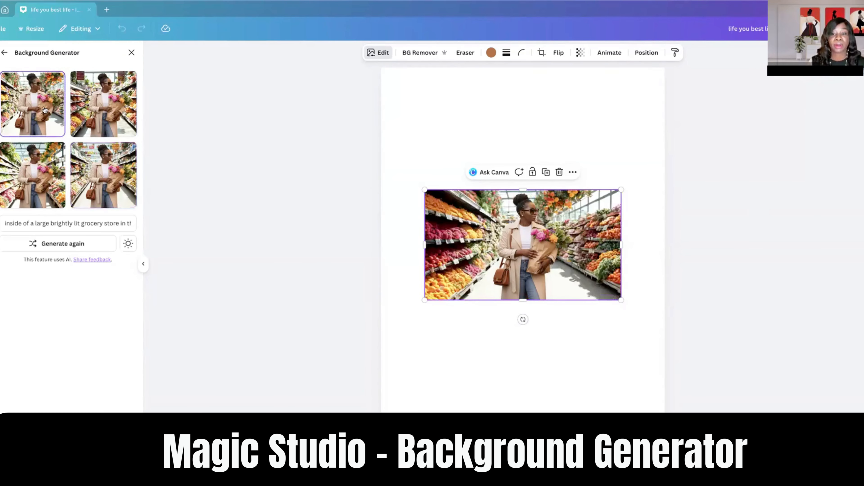
{"action": "left_click", "coordinate": [100, 119]}
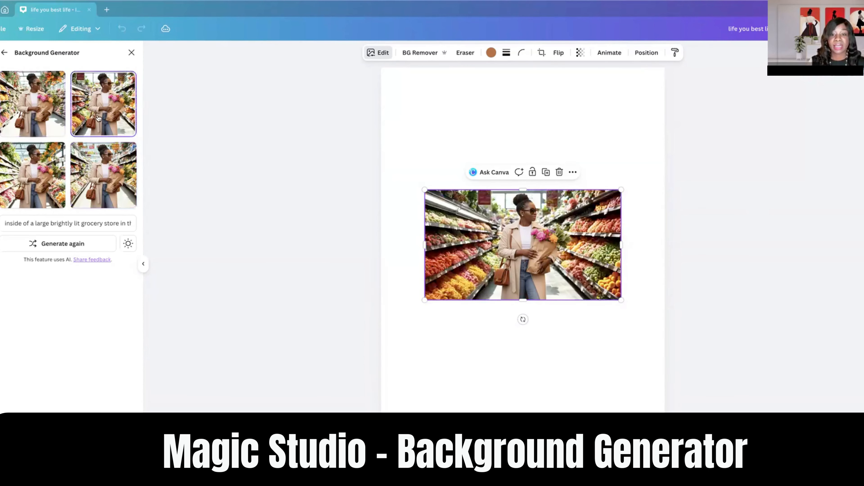
{"action": "left_click", "coordinate": [27, 182]}
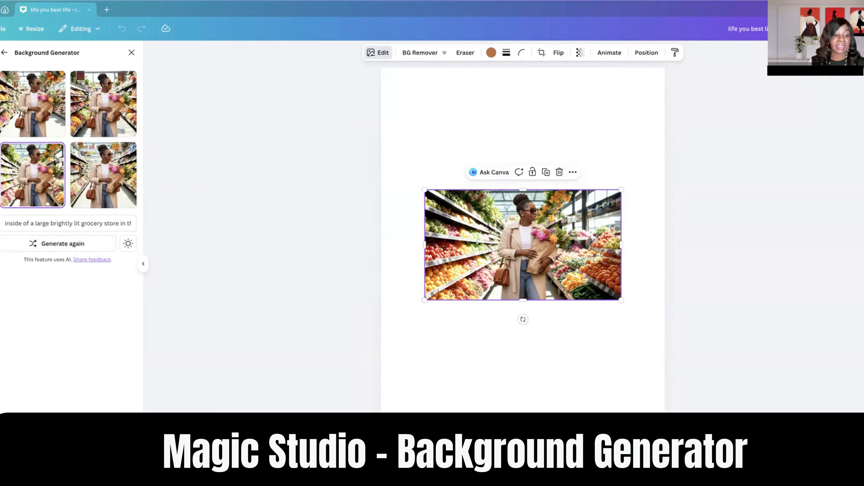
{"action": "left_click", "coordinate": [4, 53]}
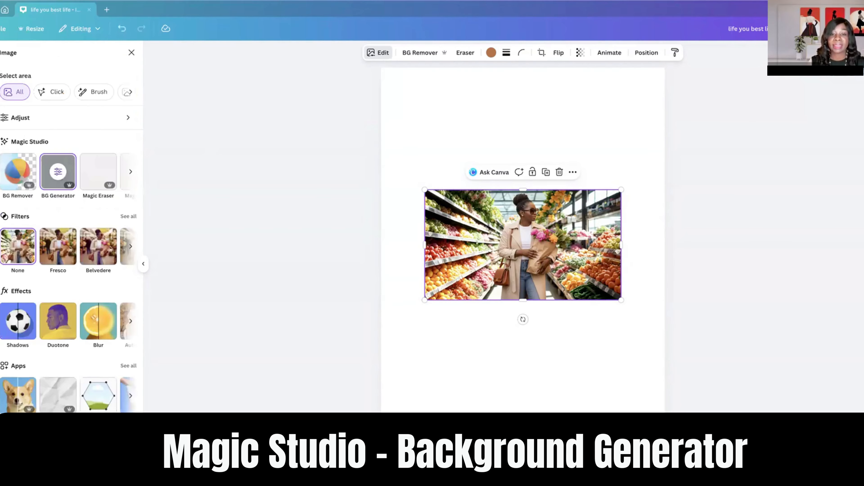
{"action": "left_click_drag", "start_coordinate": [425, 190], "coordinate": [392, 156]}
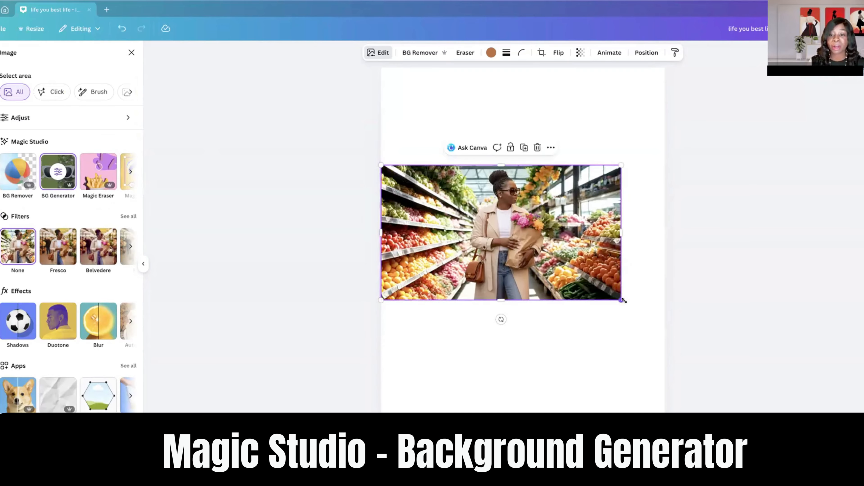
{"action": "left_click_drag", "start_coordinate": [623, 300], "coordinate": [664, 325]}
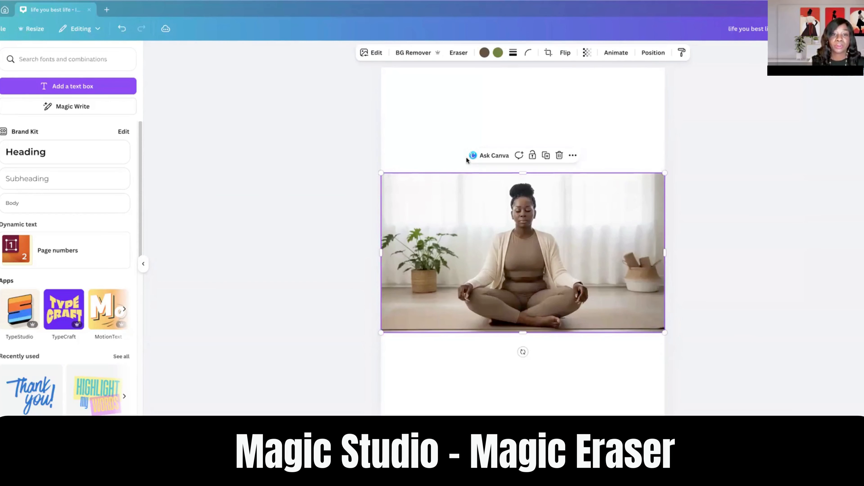
With Magic Eraser at brush size 14, mark the ends of the two rolled mats in the meditation photo's basket
{"action": "left_click", "coordinate": [371, 53]}
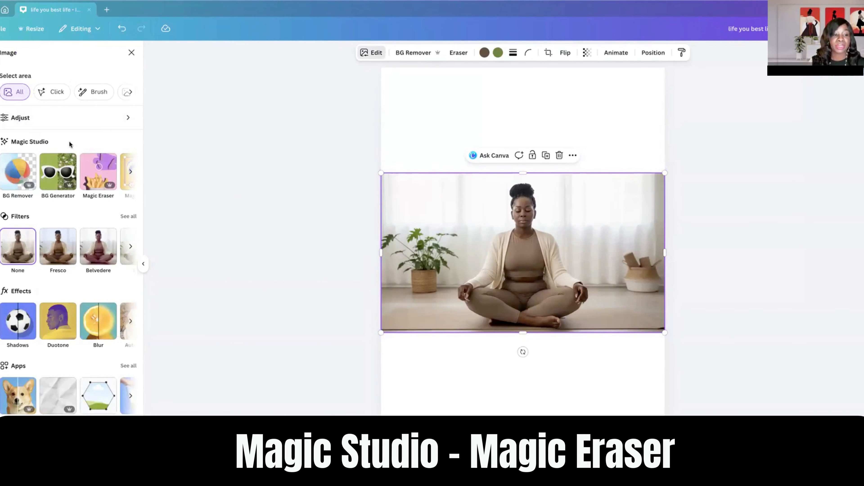
{"action": "left_click", "coordinate": [99, 174]}
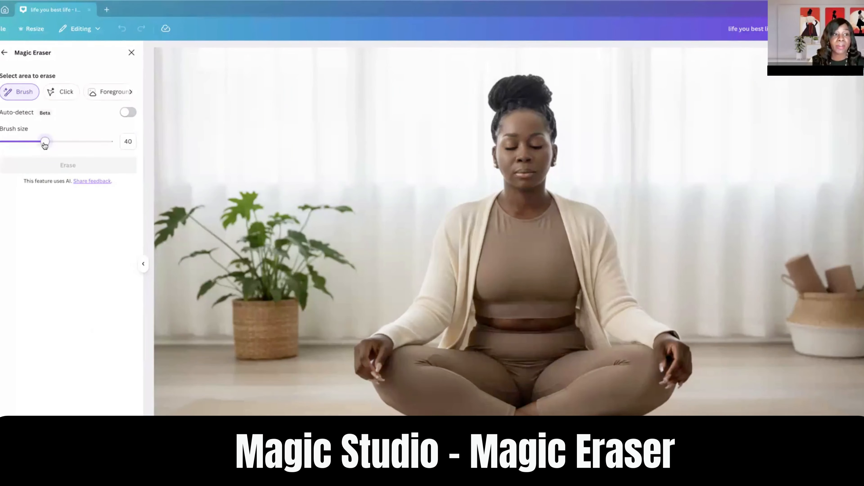
{"action": "left_click_drag", "start_coordinate": [44, 142], "coordinate": [18, 147]}
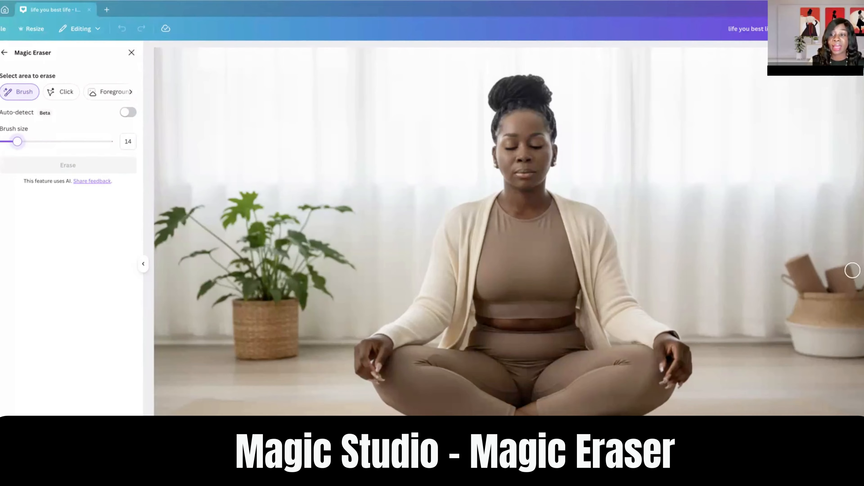
{"action": "mouse_move", "coordinate": [852, 272]}
{"action": "left_mouse_down"}
{"action": "mouse_move", "coordinate": [832, 272]}
{"action": "mouse_move", "coordinate": [834, 284]}
{"action": "mouse_move", "coordinate": [853, 286]}
{"action": "mouse_move", "coordinate": [838, 283]}
{"action": "left_mouse_up"}
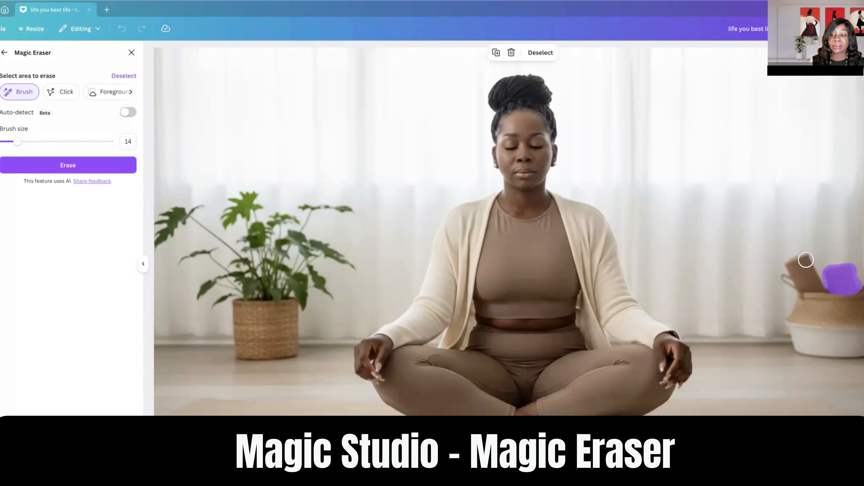
{"action": "mouse_move", "coordinate": [806, 260]}
{"action": "left_mouse_down"}
{"action": "mouse_move", "coordinate": [793, 266]}
{"action": "mouse_move", "coordinate": [797, 254]}
{"action": "left_mouse_up"}
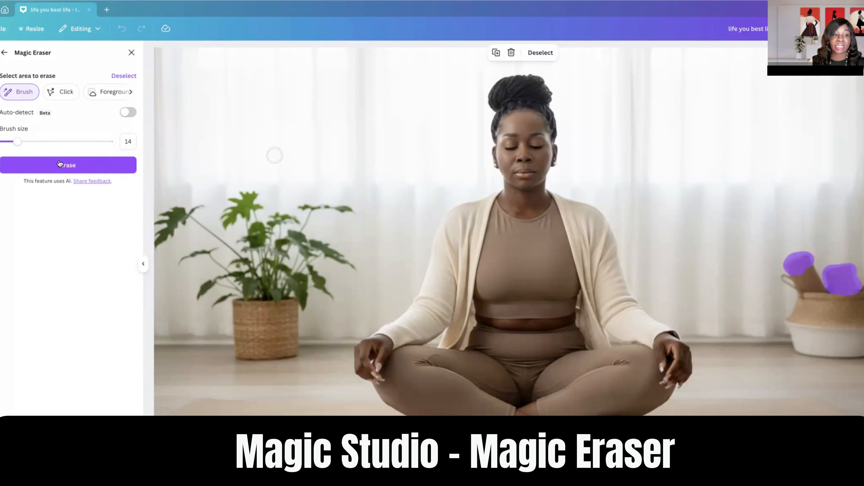
Mark the rest of the rolled mats with brush size 4 and erase them, repeating on the leftover piece above the basket
{"action": "left_click_drag", "start_coordinate": [17, 141], "coordinate": [7, 141]}
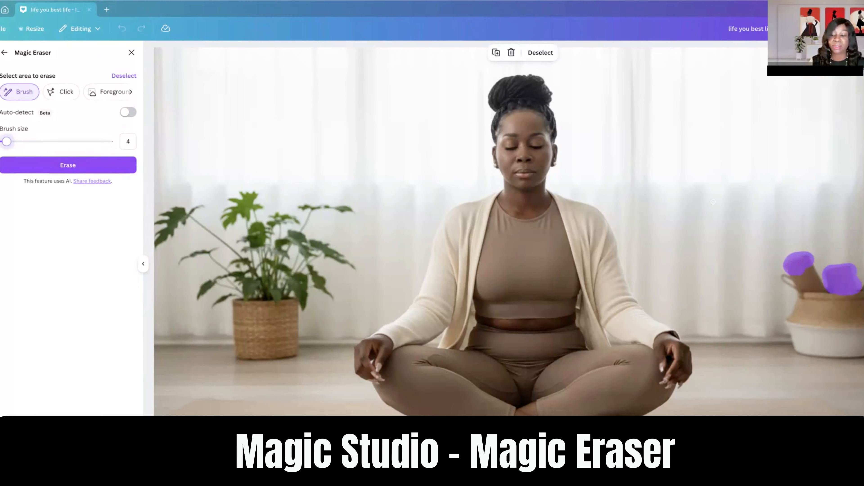
{"action": "mouse_move", "coordinate": [811, 265]}
{"action": "left_mouse_down"}
{"action": "mouse_move", "coordinate": [825, 288]}
{"action": "mouse_move", "coordinate": [813, 289]}
{"action": "left_mouse_up"}
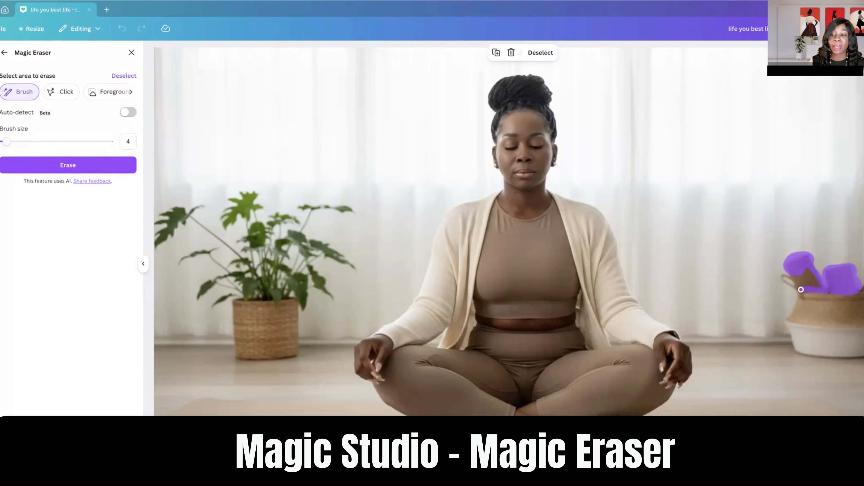
{"action": "mouse_move", "coordinate": [793, 276]}
{"action": "left_mouse_down"}
{"action": "mouse_move", "coordinate": [810, 273]}
{"action": "mouse_move", "coordinate": [803, 278]}
{"action": "mouse_move", "coordinate": [817, 278]}
{"action": "mouse_move", "coordinate": [801, 279]}
{"action": "mouse_move", "coordinate": [828, 291]}
{"action": "mouse_move", "coordinate": [817, 282]}
{"action": "left_mouse_up"}
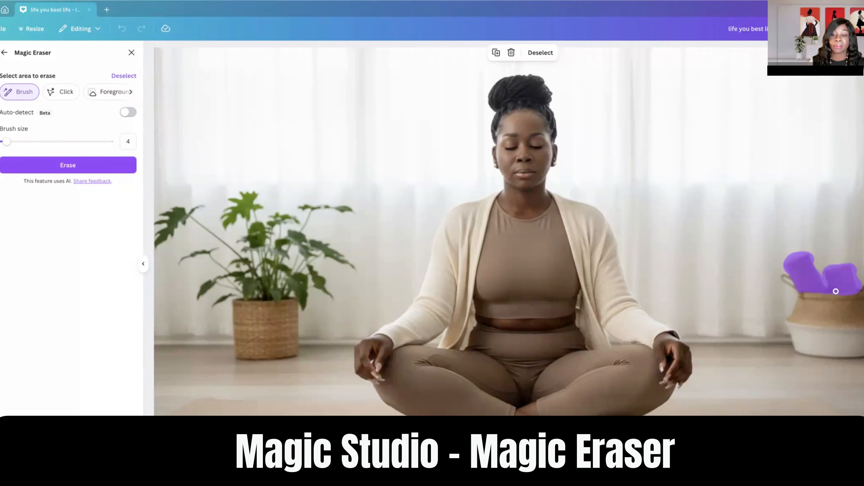
{"action": "left_click", "coordinate": [61, 161]}
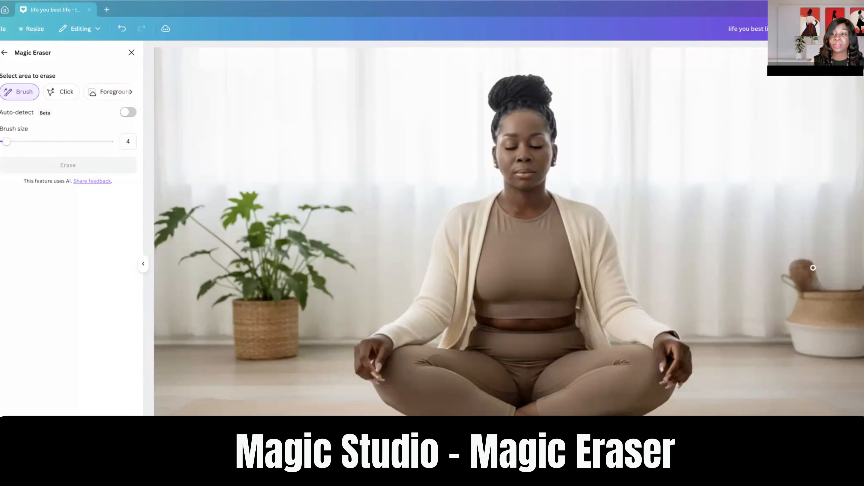
{"action": "mouse_move", "coordinate": [808, 263]}
{"action": "left_mouse_down"}
{"action": "mouse_move", "coordinate": [793, 266]}
{"action": "mouse_move", "coordinate": [804, 290]}
{"action": "mouse_move", "coordinate": [824, 290]}
{"action": "mouse_move", "coordinate": [813, 269]}
{"action": "mouse_move", "coordinate": [801, 283]}
{"action": "mouse_move", "coordinate": [816, 286]}
{"action": "mouse_move", "coordinate": [802, 280]}
{"action": "mouse_move", "coordinate": [809, 279]}
{"action": "mouse_move", "coordinate": [810, 264]}
{"action": "mouse_move", "coordinate": [823, 284]}
{"action": "mouse_move", "coordinate": [813, 282]}
{"action": "left_mouse_up"}
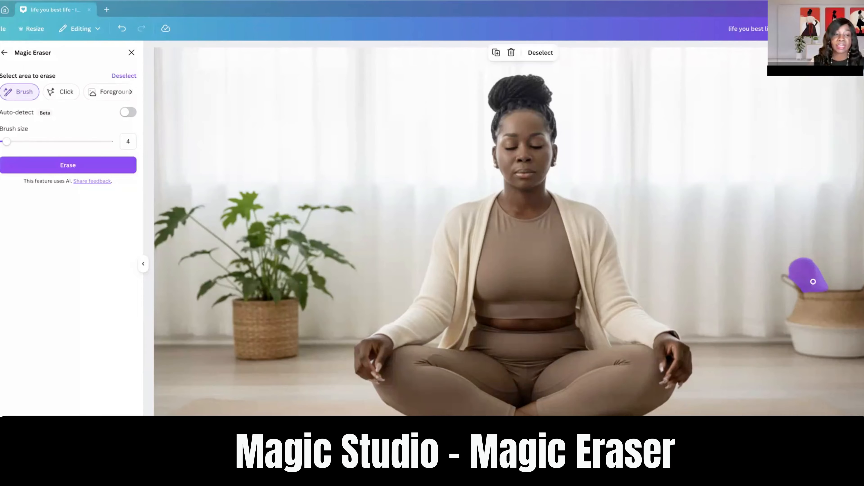
{"action": "left_click", "coordinate": [54, 166]}
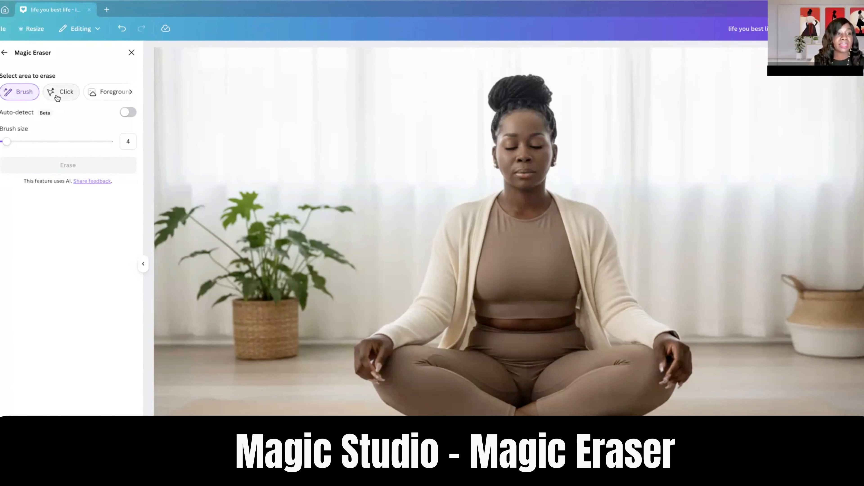
Select the whole potted plant with the eraser's Click selection, erase it, and deselect the photo
{"action": "left_click", "coordinate": [57, 97]}
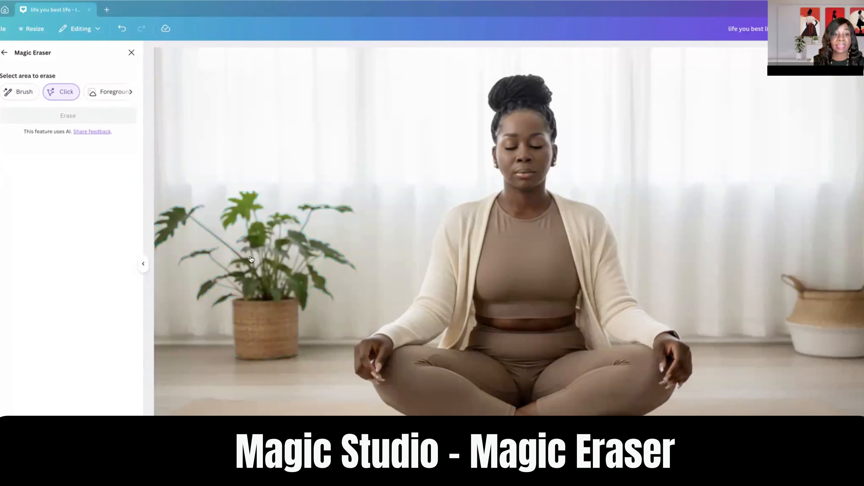
{"action": "left_click", "coordinate": [262, 279]}
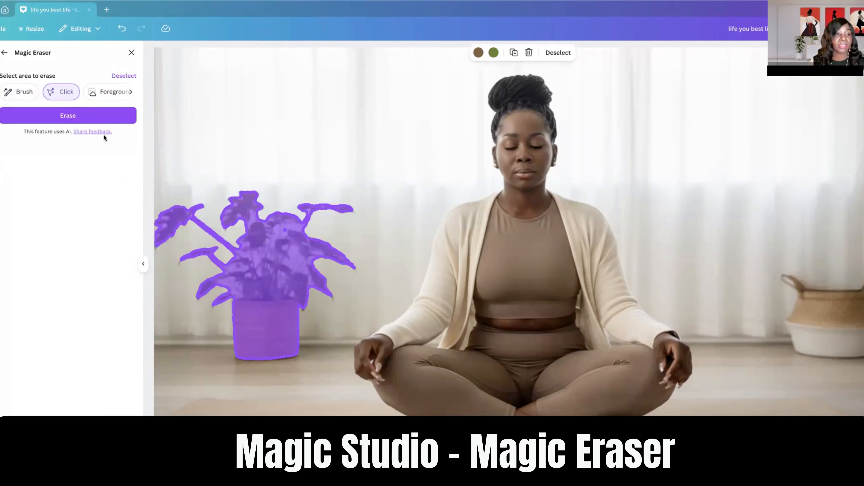
{"action": "left_click", "coordinate": [93, 115]}
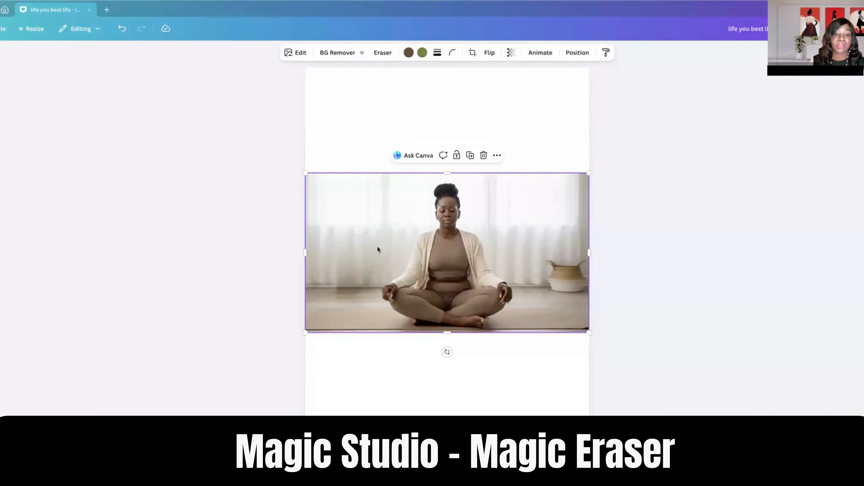
{"action": "left_click", "coordinate": [263, 131]}
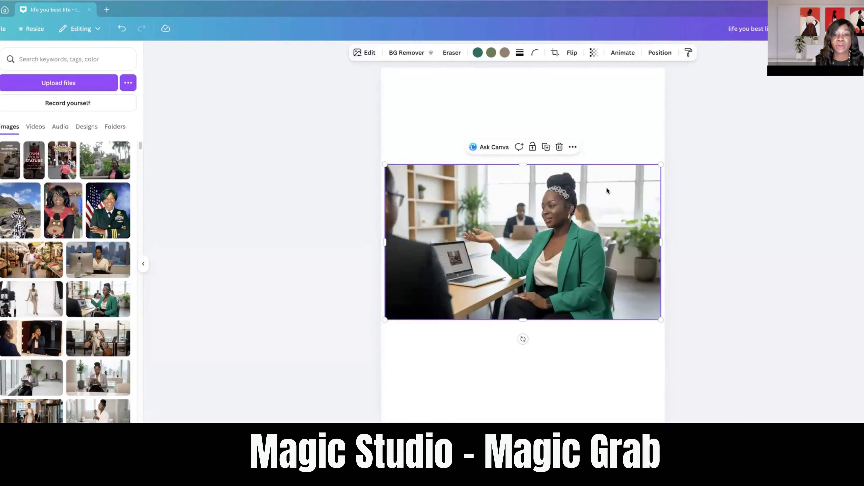
Use Magic Grab on the office photo to separate the open laptop on the desk from the background
{"action": "left_click", "coordinate": [365, 53]}
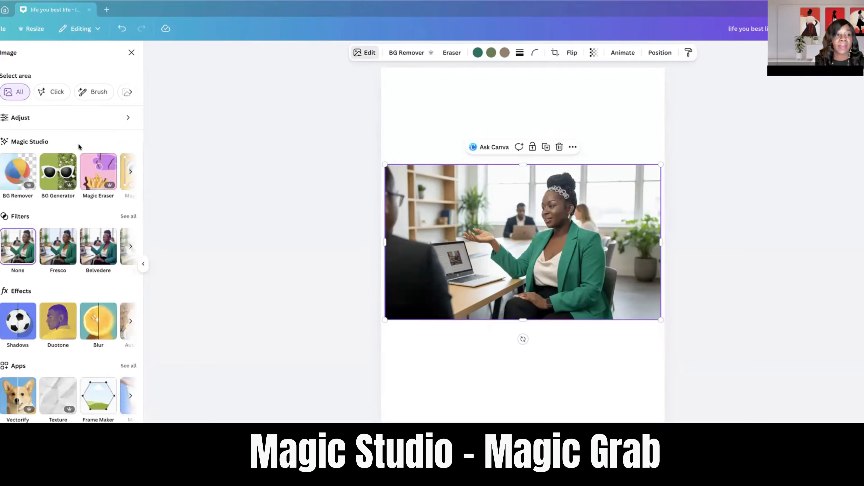
{"action": "left_click", "coordinate": [131, 172]}
{"action": "left_click", "coordinate": [130, 172]}
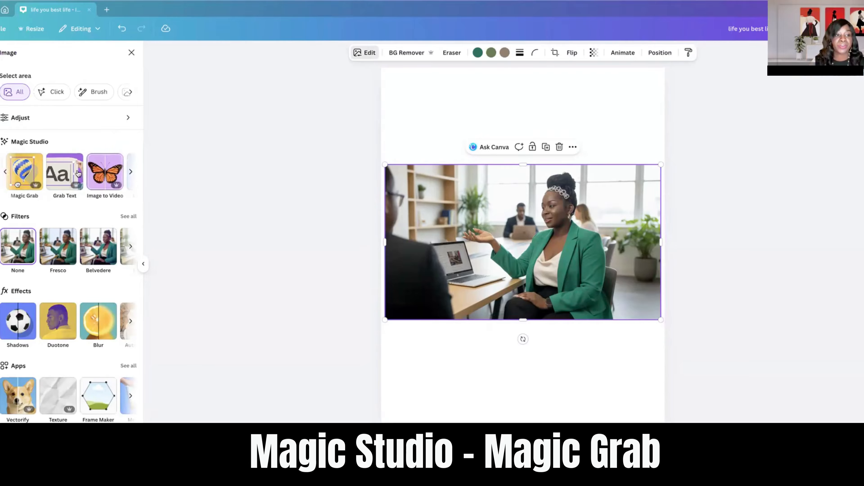
{"action": "left_click", "coordinate": [28, 177]}
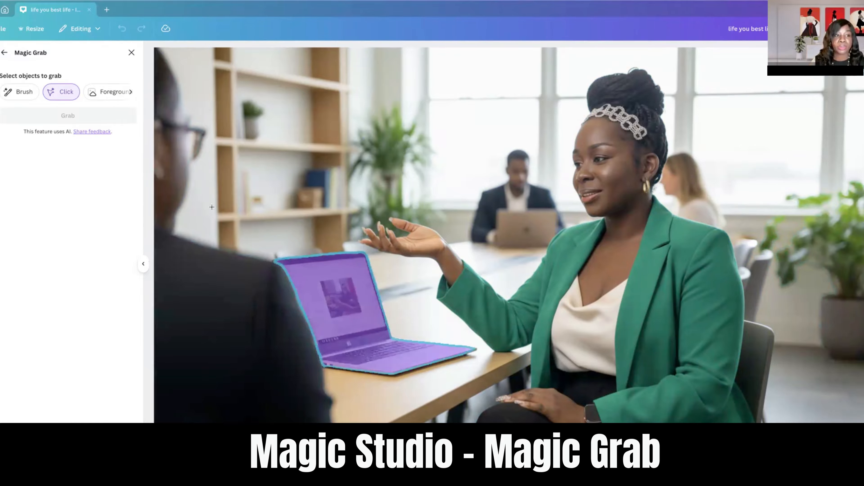
{"action": "left_click", "coordinate": [338, 300]}
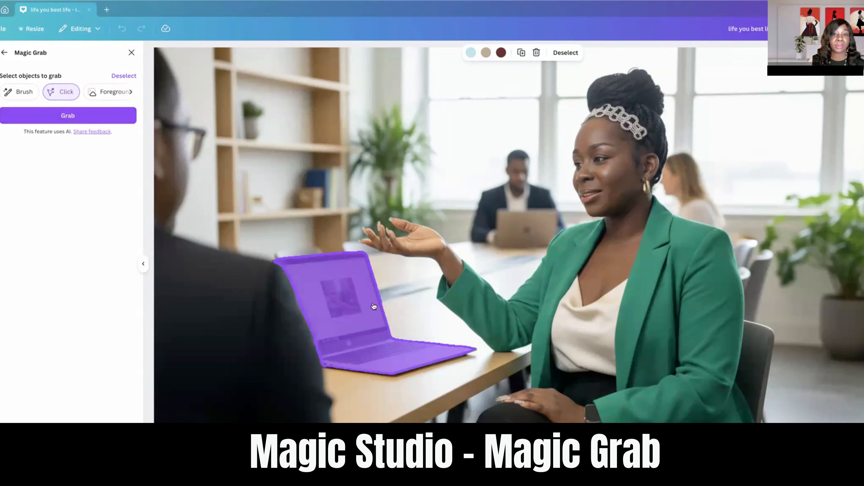
{"action": "left_click", "coordinate": [95, 116]}
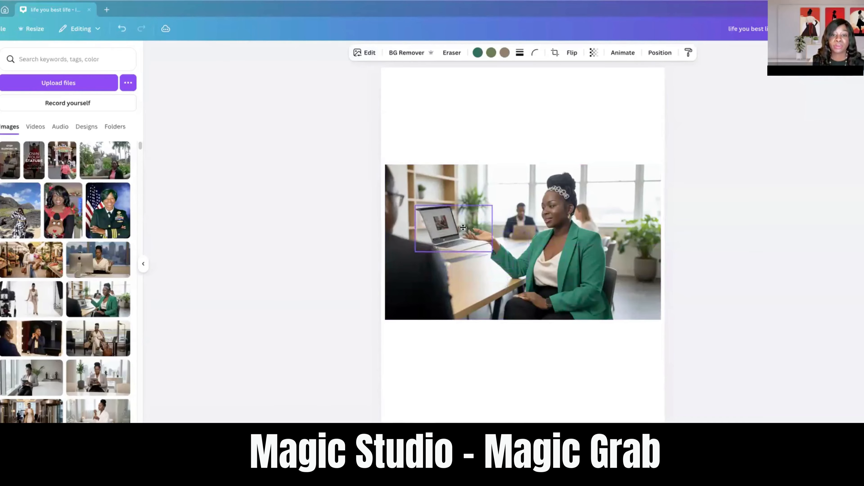
Reposition the grabbed laptop on the desk, shrink it to roughly half its size, and delete it
{"action": "left_click_drag", "start_coordinate": [446, 235], "coordinate": [453, 256]}
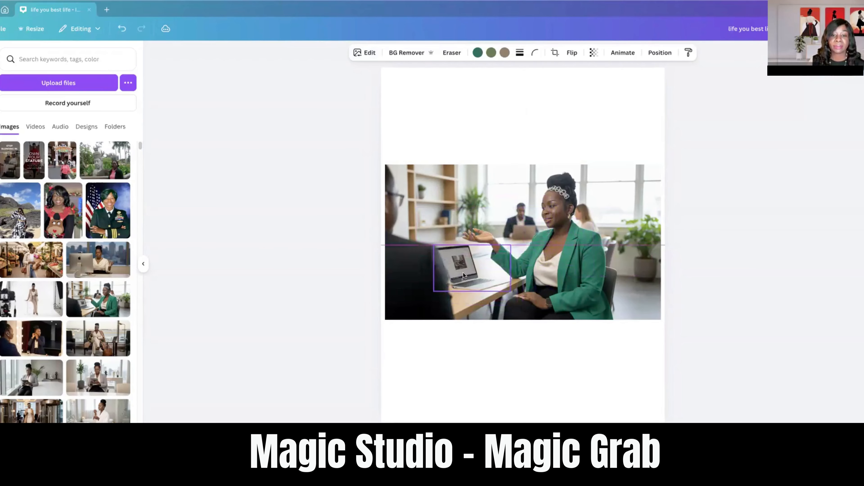
{"action": "left_click_drag", "start_coordinate": [435, 291], "coordinate": [507, 234]}
{"action": "left_click_drag", "start_coordinate": [506, 234], "coordinate": [466, 279]}
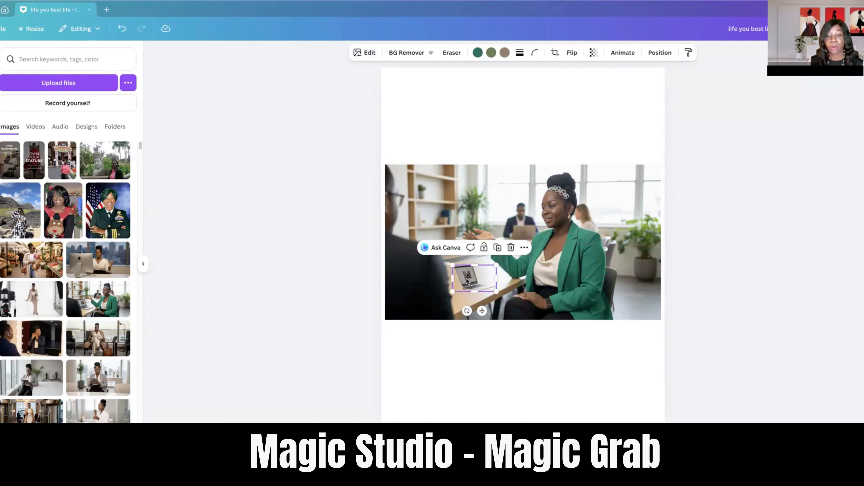
{"action": "key", "text": "Delete"}
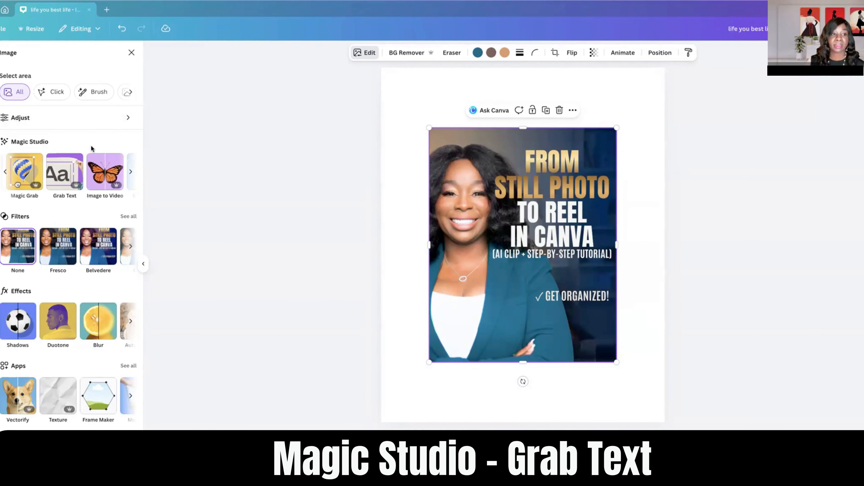
Use Grab Text to extract the "FROM STILL PHOTO TO REEL IN CANVA" headline block, then move it slightly on the cover image
{"action": "left_click", "coordinate": [65, 180]}
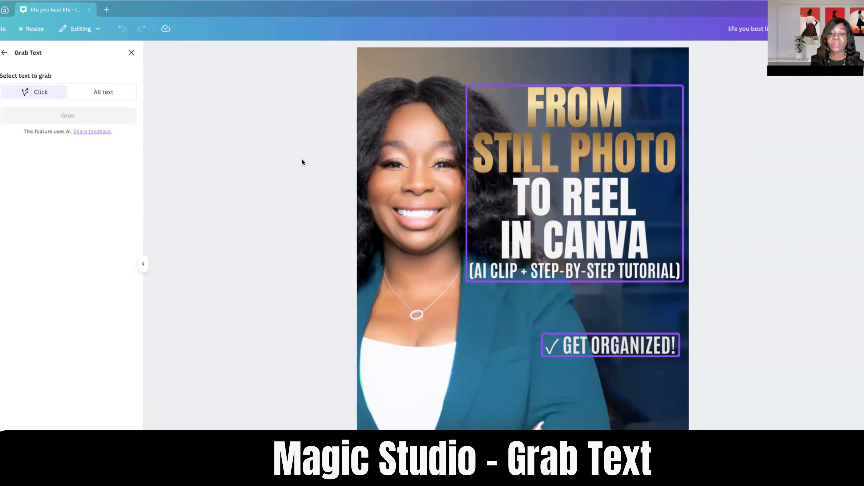
{"action": "left_click", "coordinate": [585, 150]}
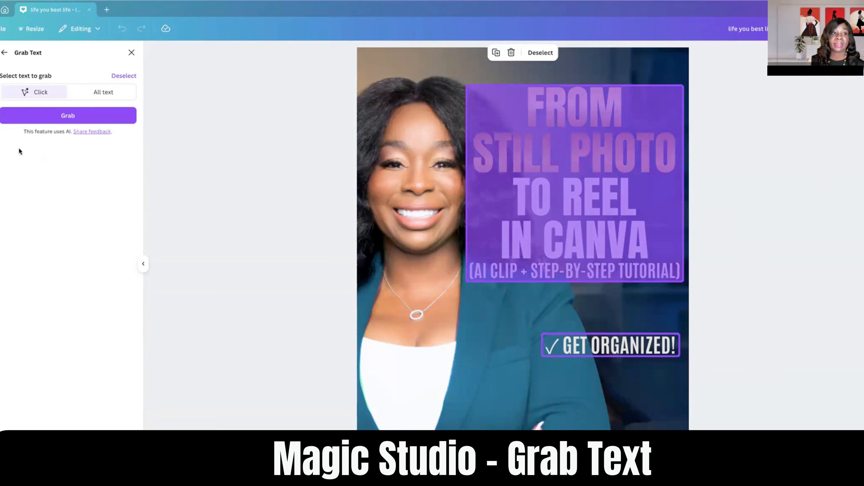
{"action": "left_click", "coordinate": [58, 115]}
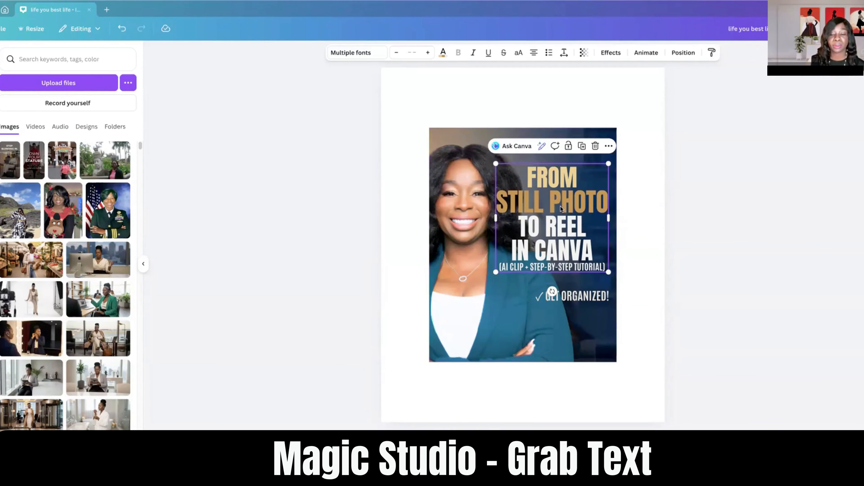
{"action": "mouse_move", "coordinate": [557, 222]}
{"action": "left_mouse_down"}
{"action": "mouse_move", "coordinate": [555, 190]}
{"action": "mouse_move", "coordinate": [554, 218]}
{"action": "left_mouse_up"}
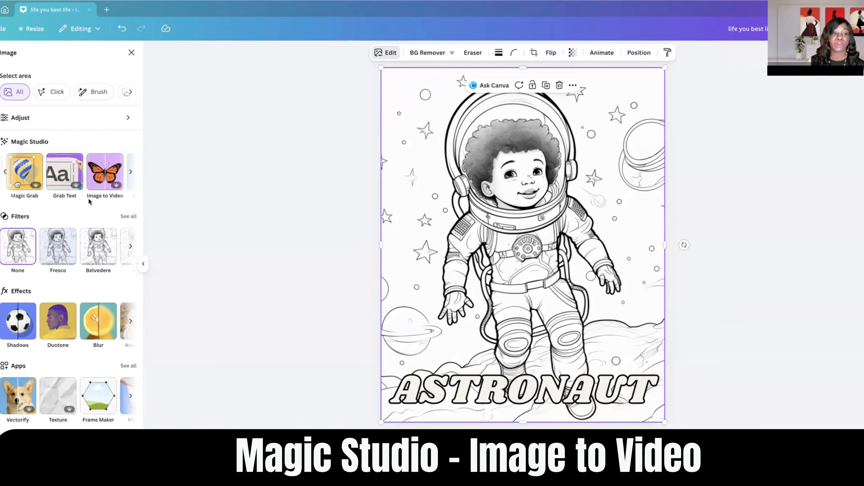
Enter the custom Image to Video prompt "make the astronaut move as if walking on the moon, with the motions applicable to outer space and zero gravity."
{"action": "left_click", "coordinate": [98, 174]}
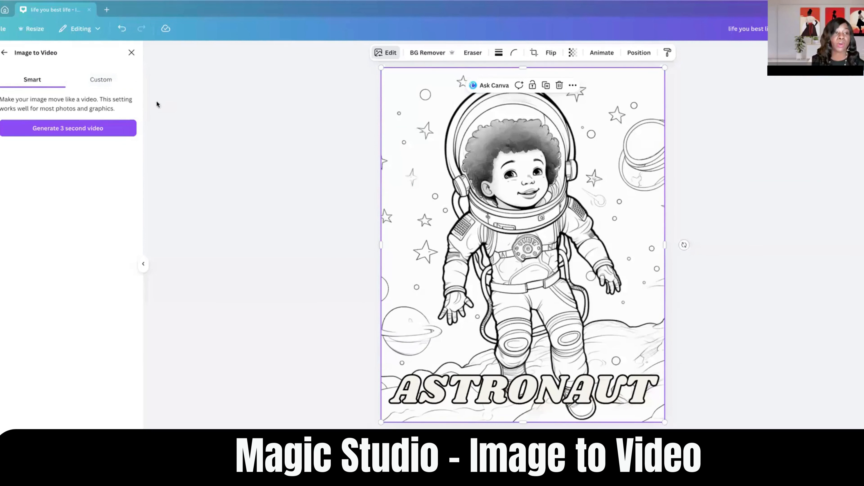
{"action": "left_click", "coordinate": [105, 84]}
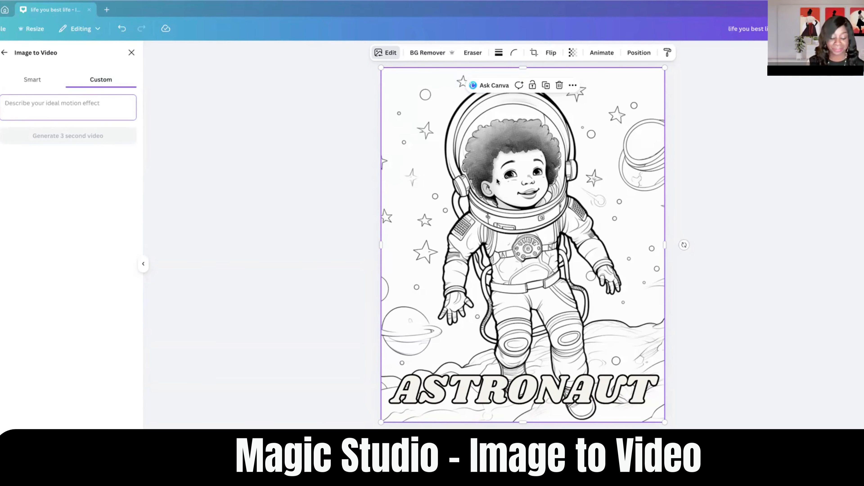
{"action": "type", "text": "make "}
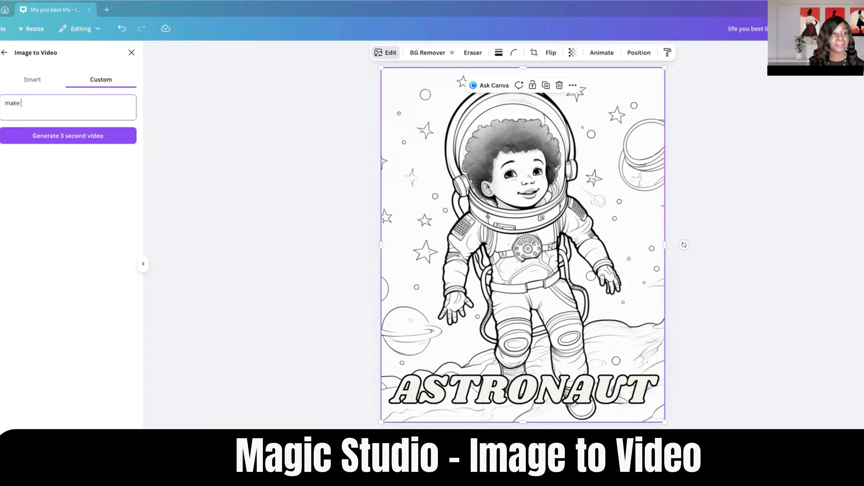
{"action": "type", "text": "the astronaut move as"}
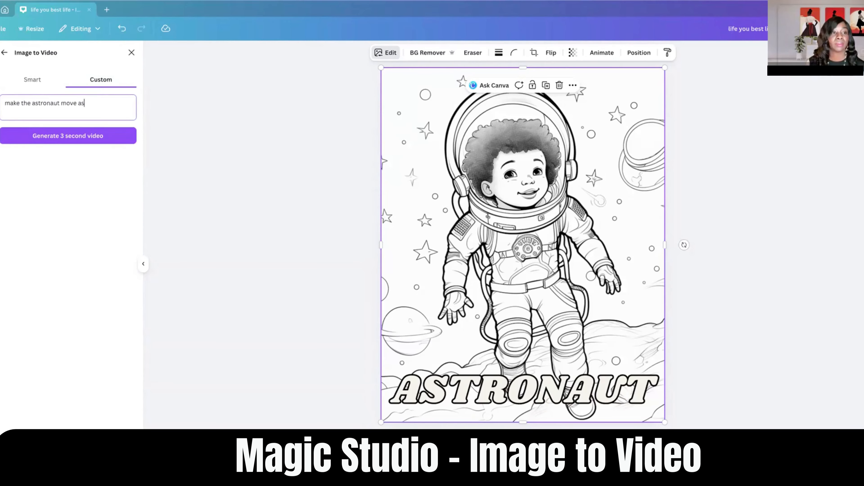
{"action": "type", "text": " if walking"}
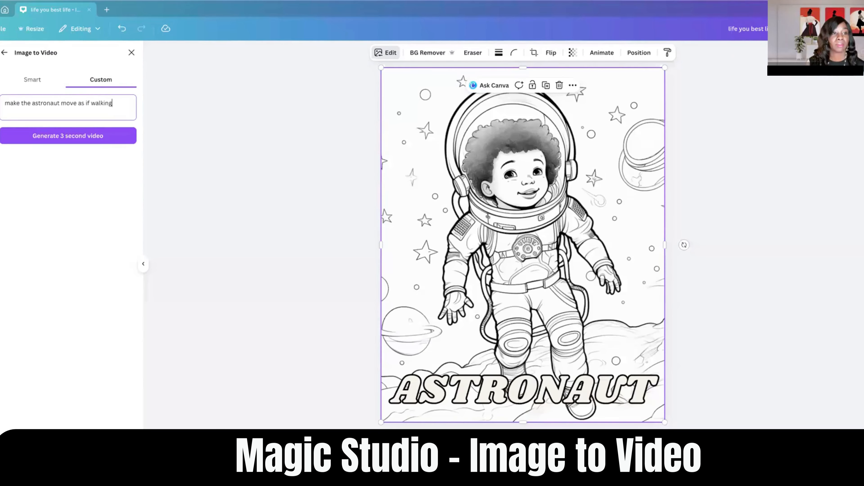
{"action": "type", "text": " on the moon, with"}
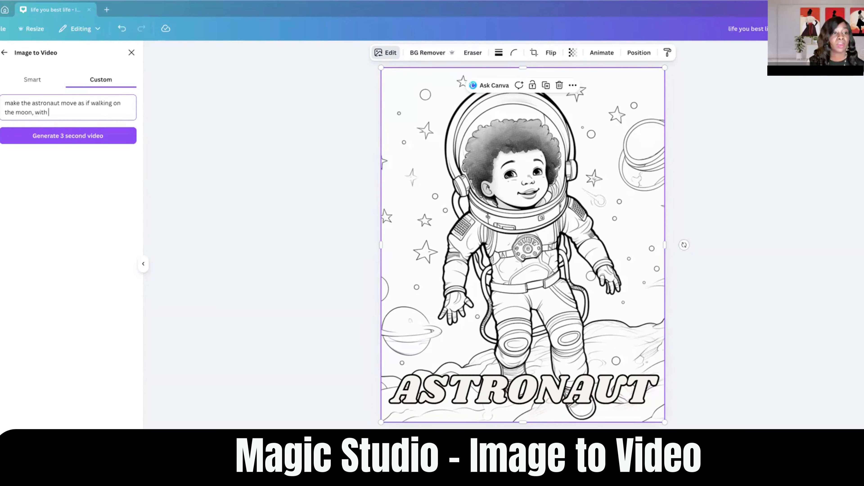
{"action": "type", "text": " the motion"}
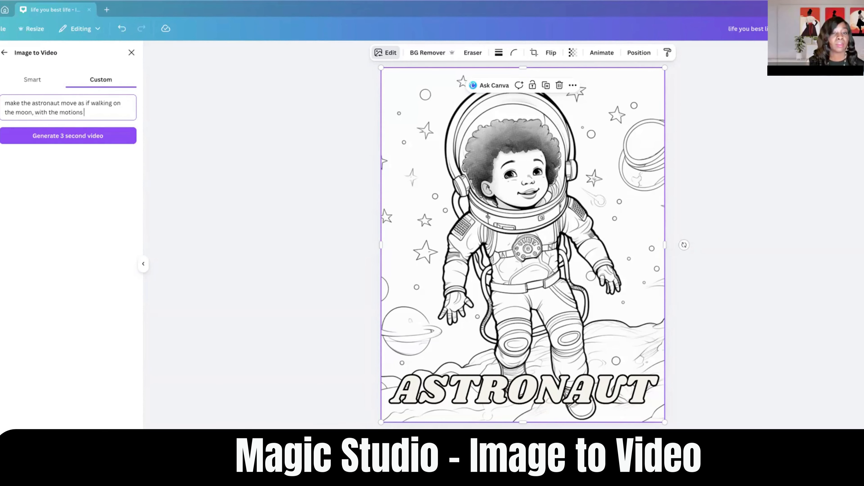
{"action": "type", "text": "s applicable to outer"}
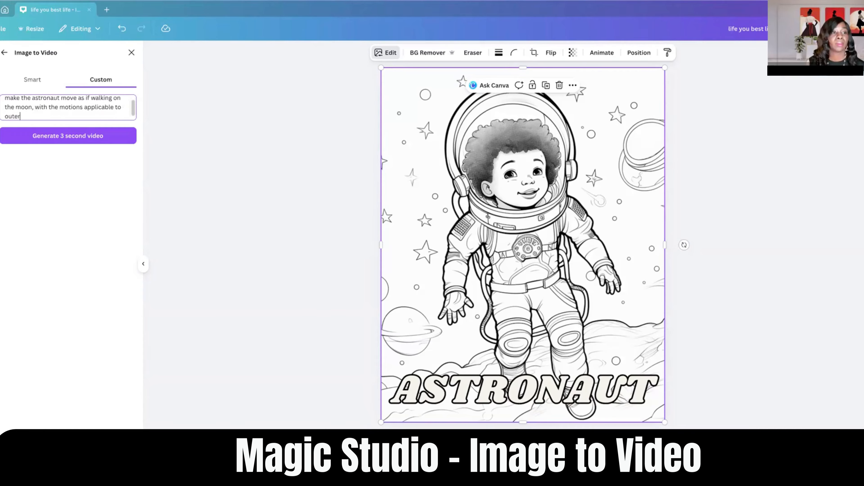
{"action": "type", "text": " space adn"}
{"action": "key", "text": "BackSpace"}
{"action": "key", "text": "BackSpace"}
{"action": "type", "text": "nd zero g"}
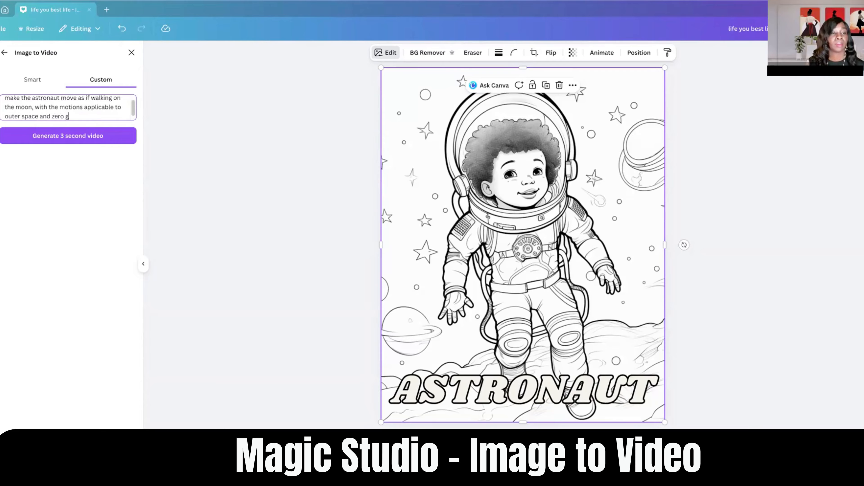
{"action": "type", "text": "ravity."}
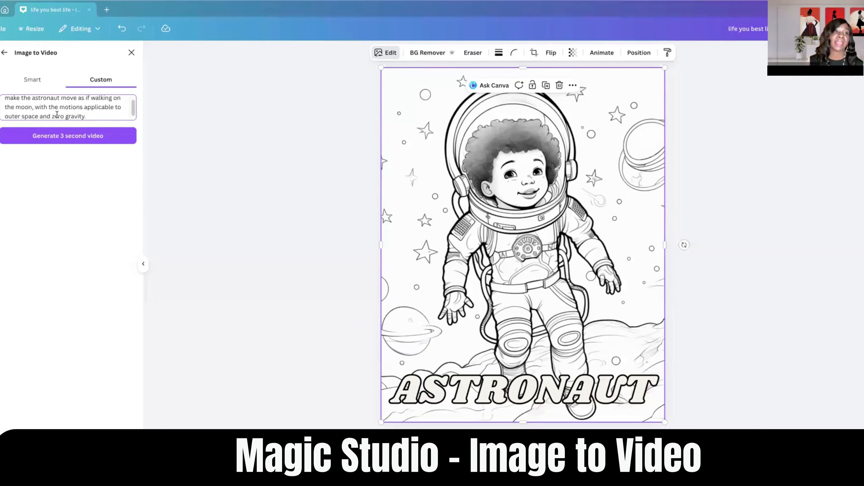
{"action": "scroll", "coordinate": [58, 116], "scroll_direction": "up", "scroll_amount": 2}
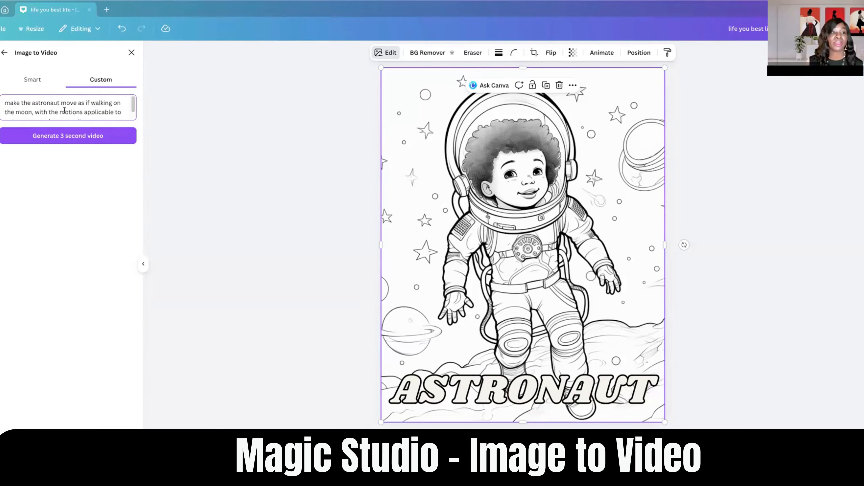
{"action": "scroll", "coordinate": [70, 112], "scroll_direction": "down", "scroll_amount": 2}
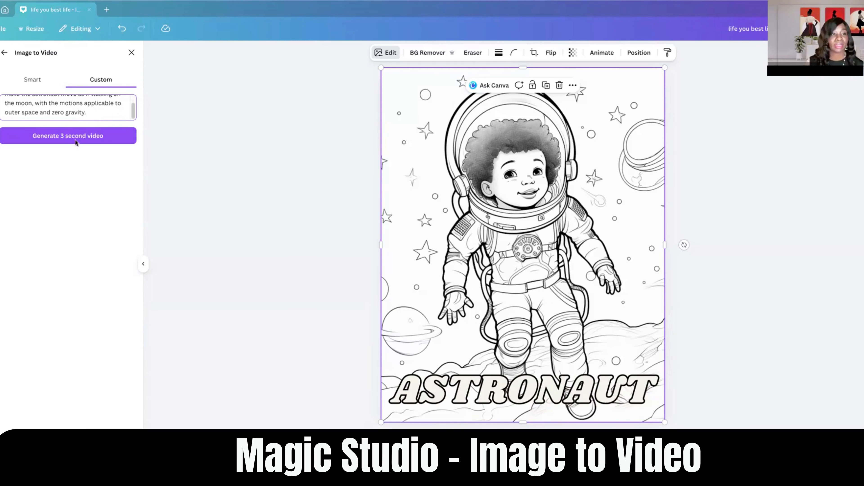
Generate the 3 second video from the astronaut image and add it to the design
{"action": "left_click", "coordinate": [69, 141]}
{"action": "left_click", "coordinate": [69, 140]}
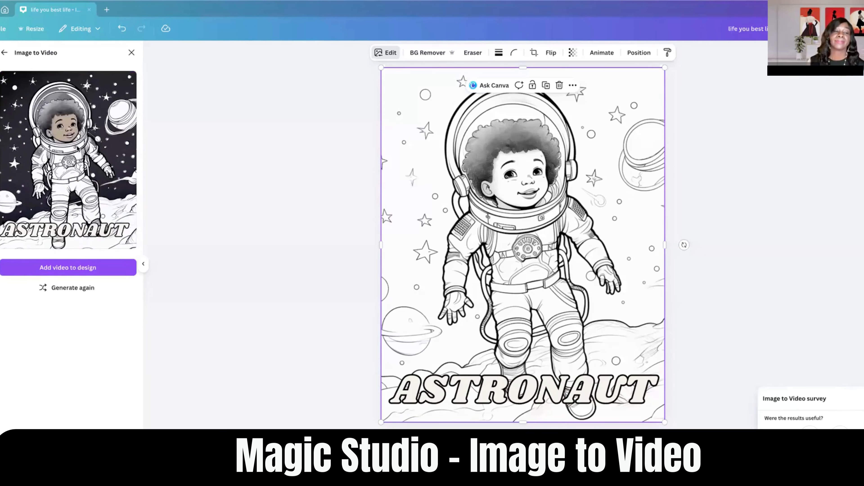
{"action": "left_click", "coordinate": [68, 268]}
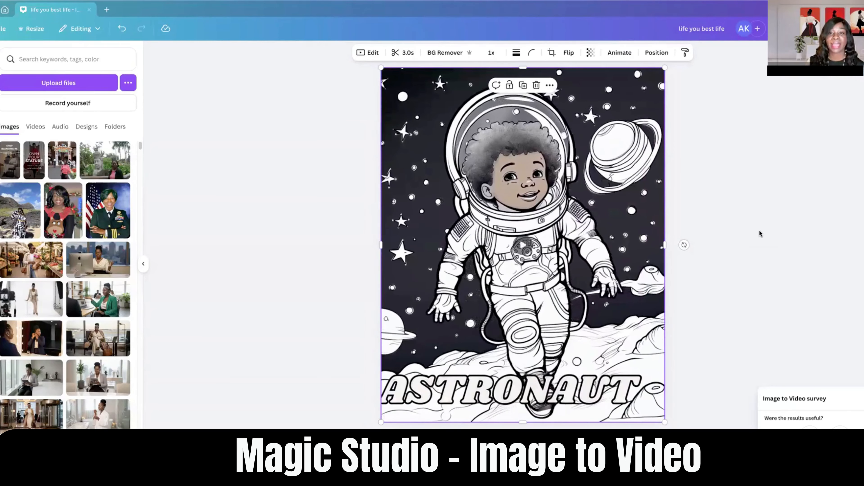
Use Magic Edit on the woman's laptop with the prompt "change the laptop into a red cover." and apply the first generated result
{"action": "left_click", "coordinate": [523, 244]}
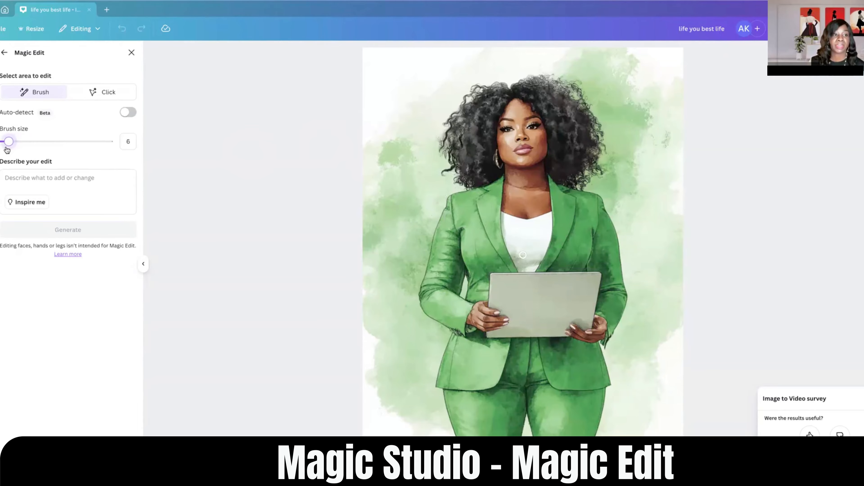
{"action": "left_click", "coordinate": [103, 92]}
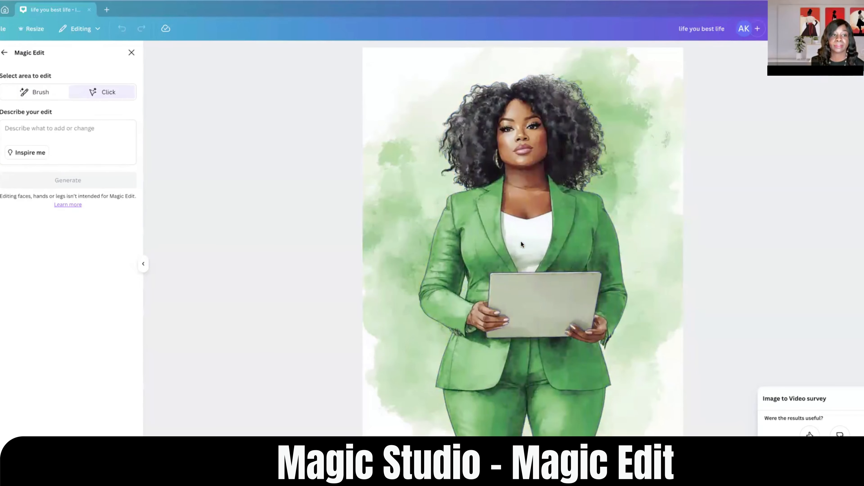
{"action": "left_click", "coordinate": [529, 292]}
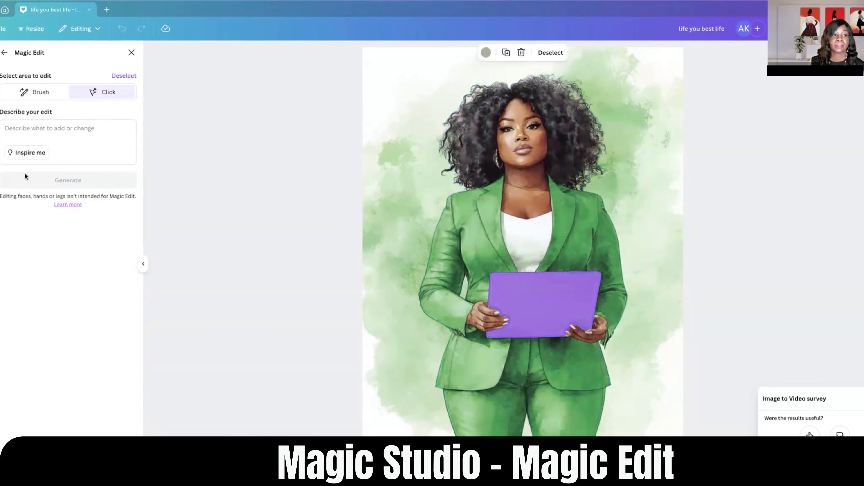
{"action": "left_click", "coordinate": [33, 132]}
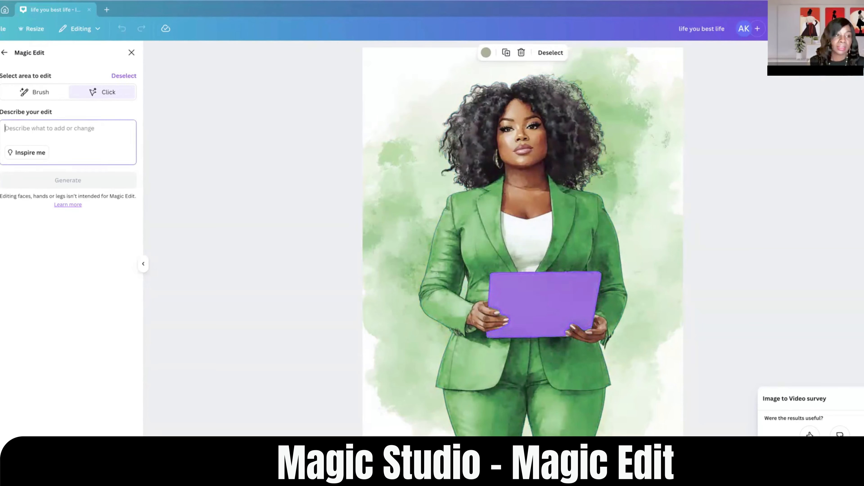
{"action": "type", "text": "change the"}
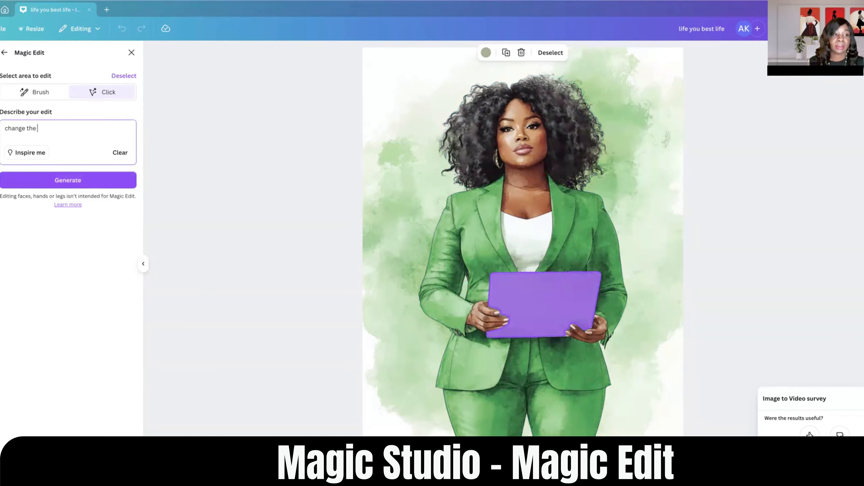
{"action": "type", "text": " laptop i"}
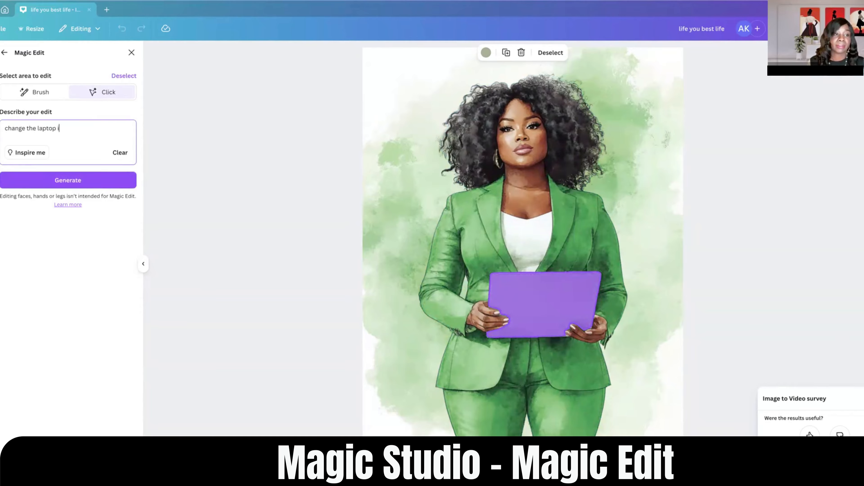
{"action": "type", "text": "nto a red cover"}
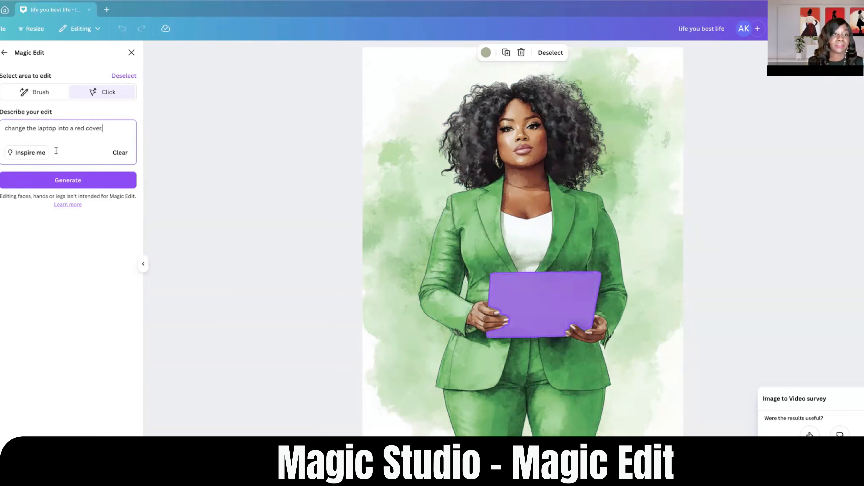
{"action": "left_click", "coordinate": [66, 181]}
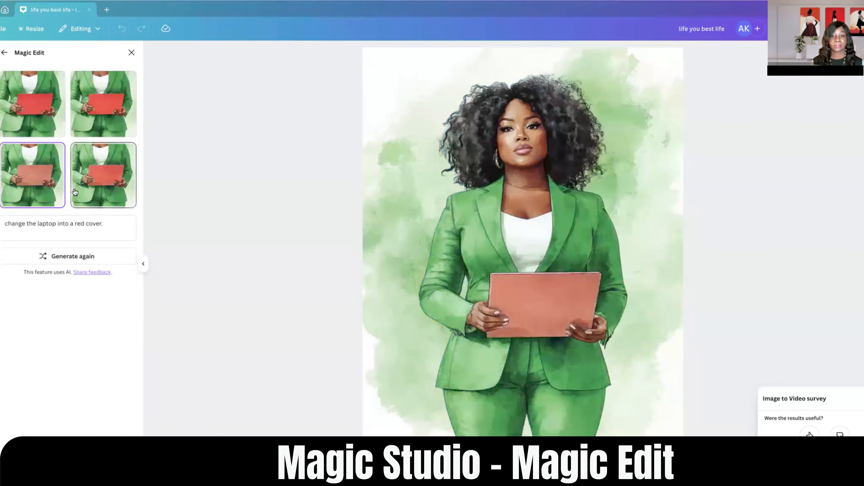
{"action": "left_click", "coordinate": [37, 104]}
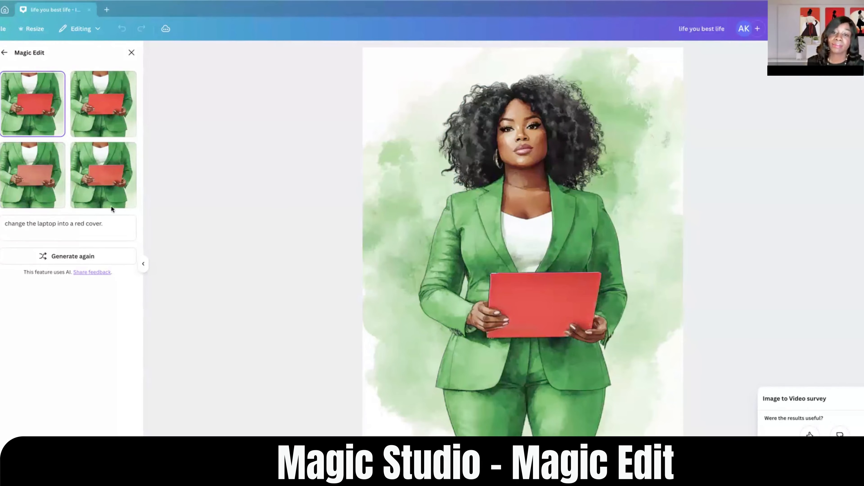
{"action": "left_click", "coordinate": [627, 317]}
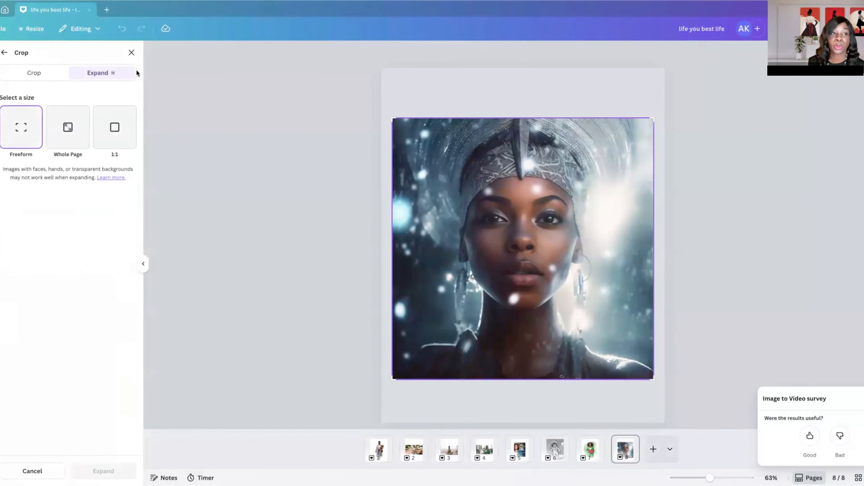
{"action": "left_click", "coordinate": [4, 52]}
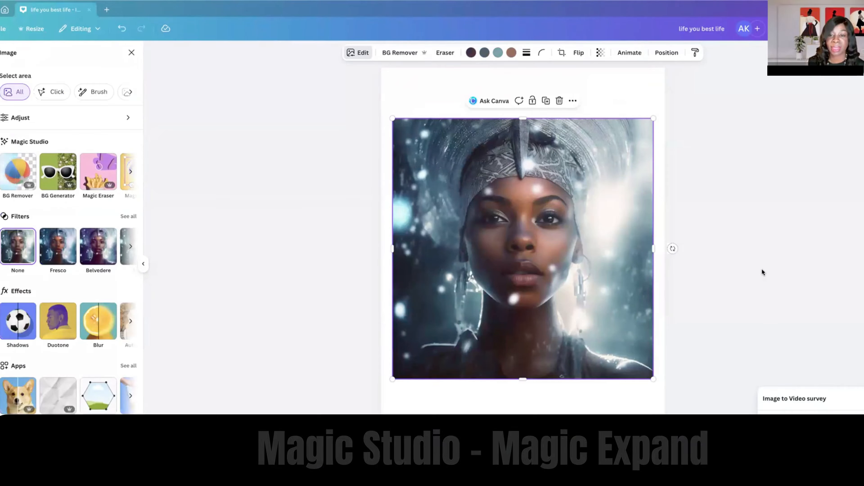
{"action": "left_click", "coordinate": [132, 53]}
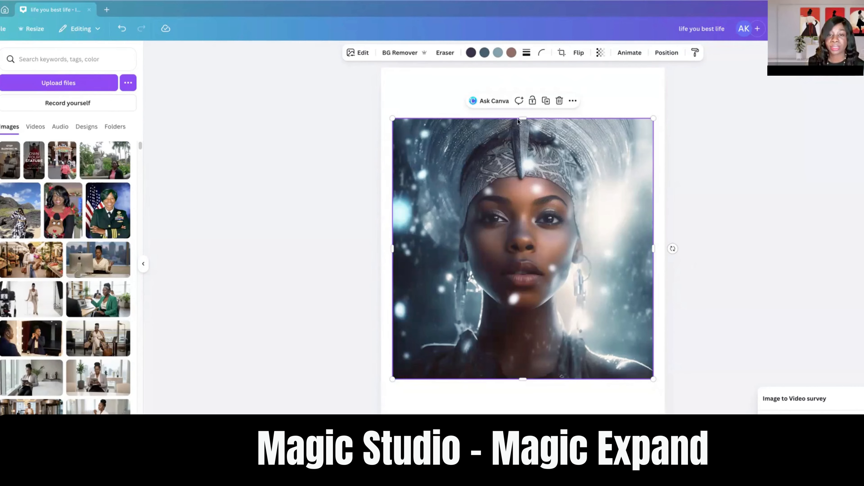
Pull the portrait's top edge slightly upward and use freeform Magic Expand to extend it to the page's top edge, keeping the second result
{"action": "mouse_move", "coordinate": [521, 117]}
{"action": "left_mouse_down"}
{"action": "mouse_move", "coordinate": [521, 65]}
{"action": "mouse_move", "coordinate": [520, 136]}
{"action": "mouse_move", "coordinate": [520, 110]}
{"action": "left_mouse_up"}
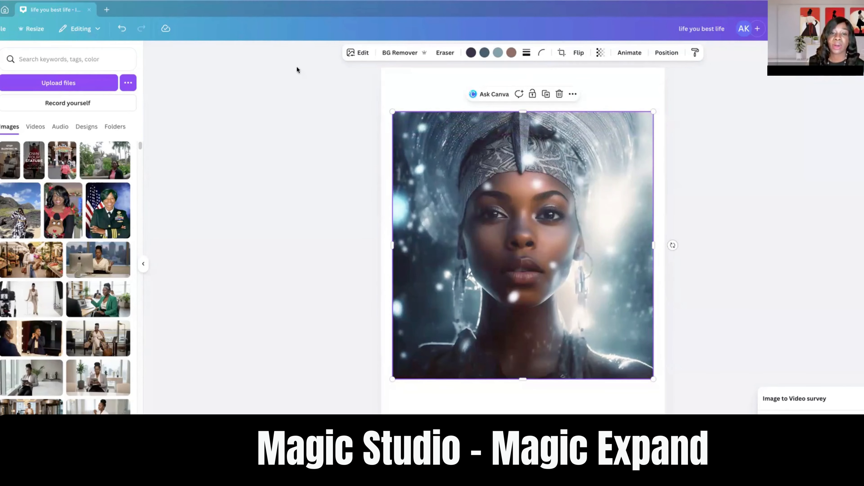
{"action": "left_click", "coordinate": [358, 53]}
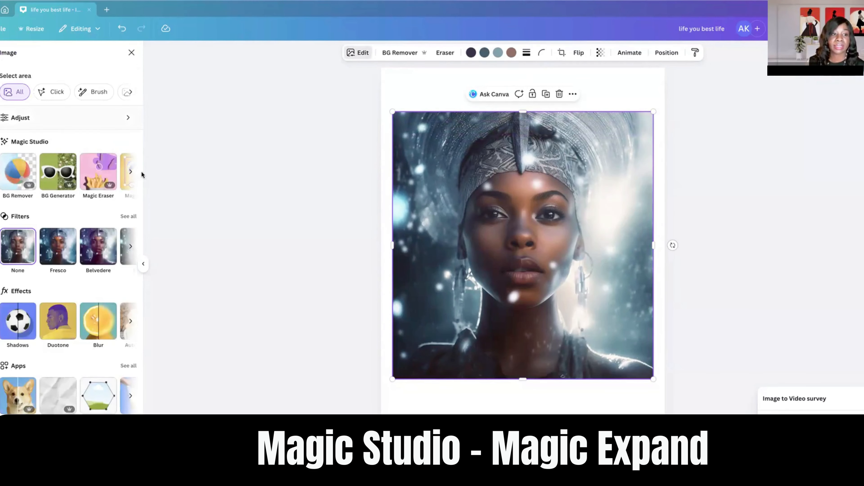
{"action": "left_click", "coordinate": [131, 171]}
{"action": "left_click", "coordinate": [20, 172]}
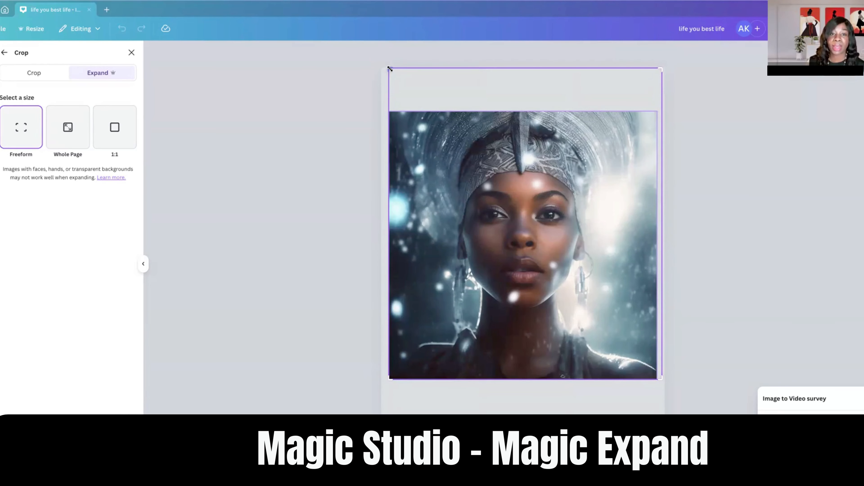
{"action": "left_click_drag", "start_coordinate": [389, 69], "coordinate": [381, 69]}
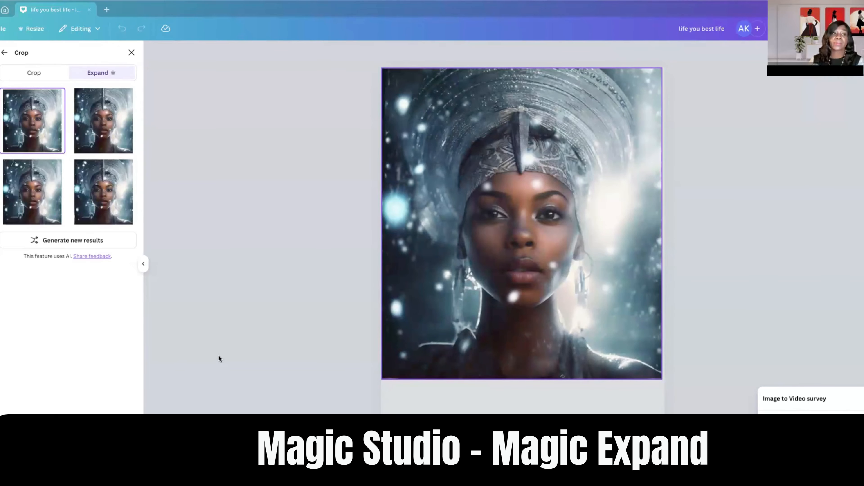
{"action": "left_click", "coordinate": [99, 120]}
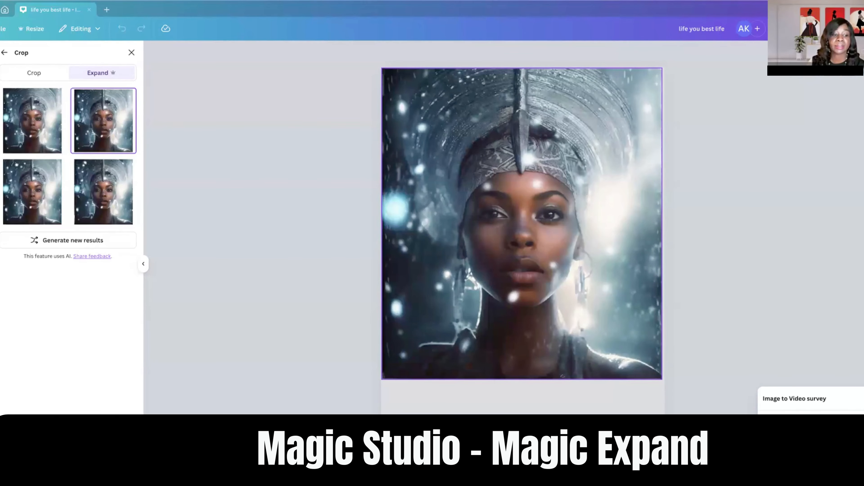
{"action": "left_click", "coordinate": [102, 472]}
Move the expanded portrait down to the lower part of the page and generate another freeform Magic Expand covering the empty strip above it
{"action": "left_click_drag", "start_coordinate": [522, 238], "coordinate": [525, 282]}
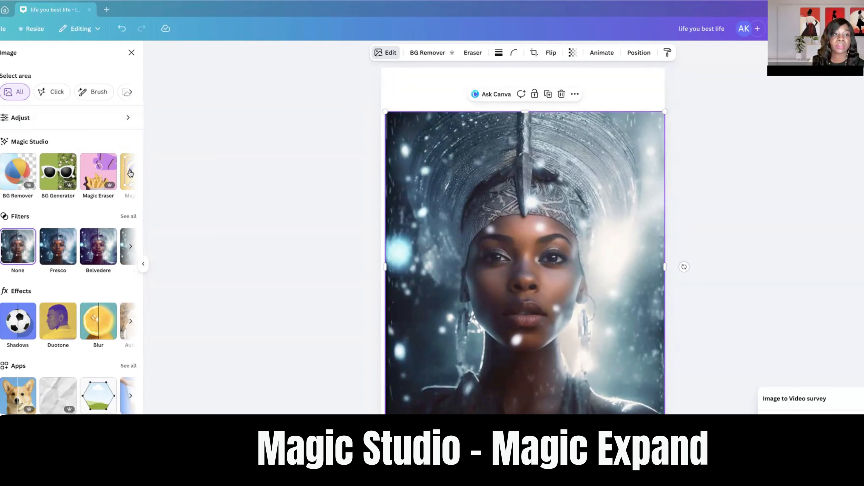
{"action": "left_click", "coordinate": [131, 172]}
{"action": "left_click", "coordinate": [130, 172]}
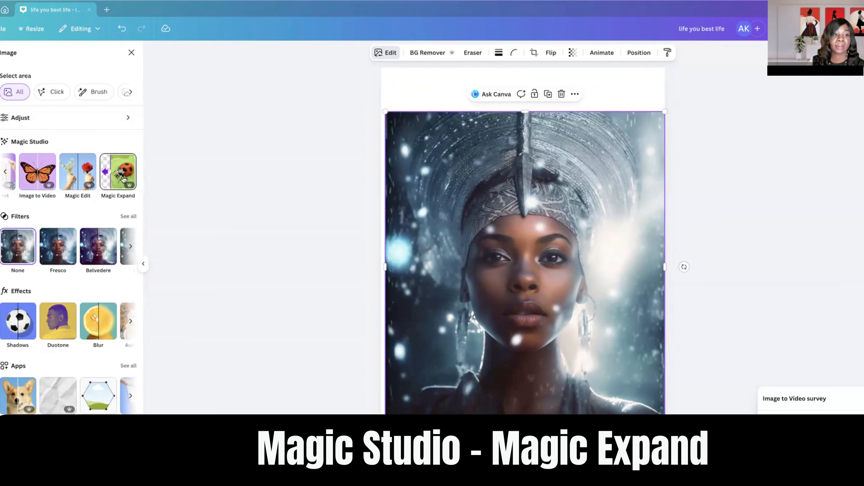
{"action": "left_click", "coordinate": [124, 177]}
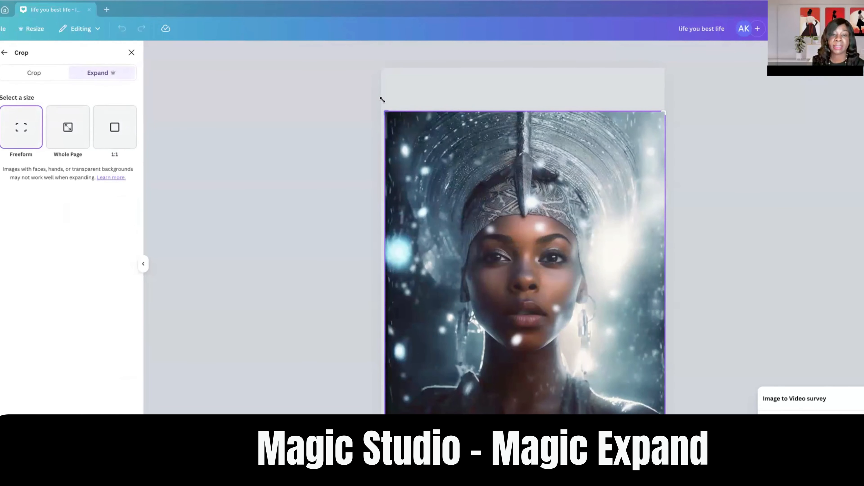
{"action": "left_click_drag", "start_coordinate": [383, 100], "coordinate": [380, 67]}
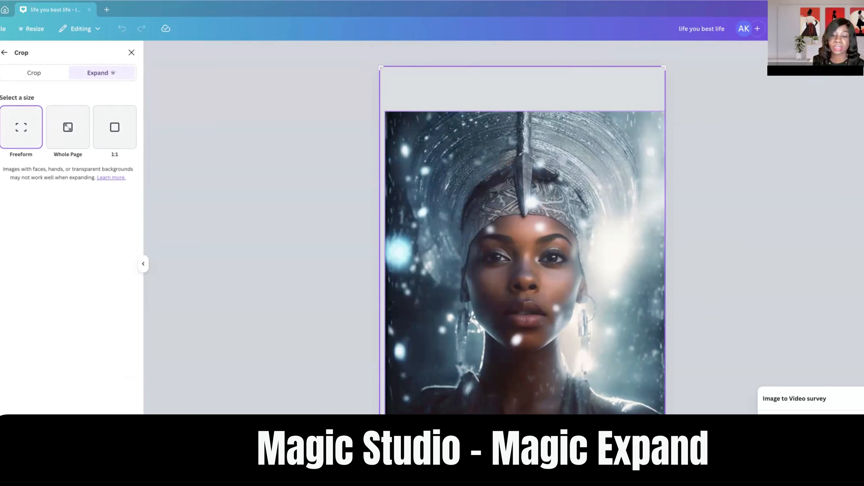
{"action": "left_click", "coordinate": [68, 472]}
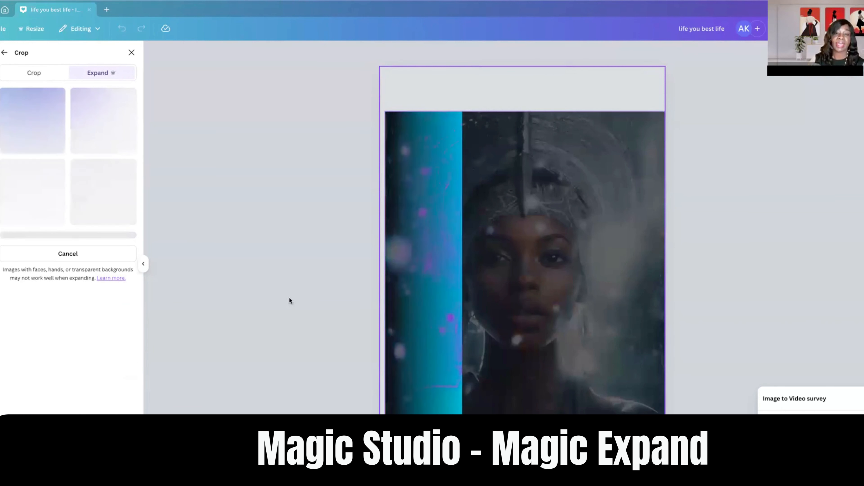